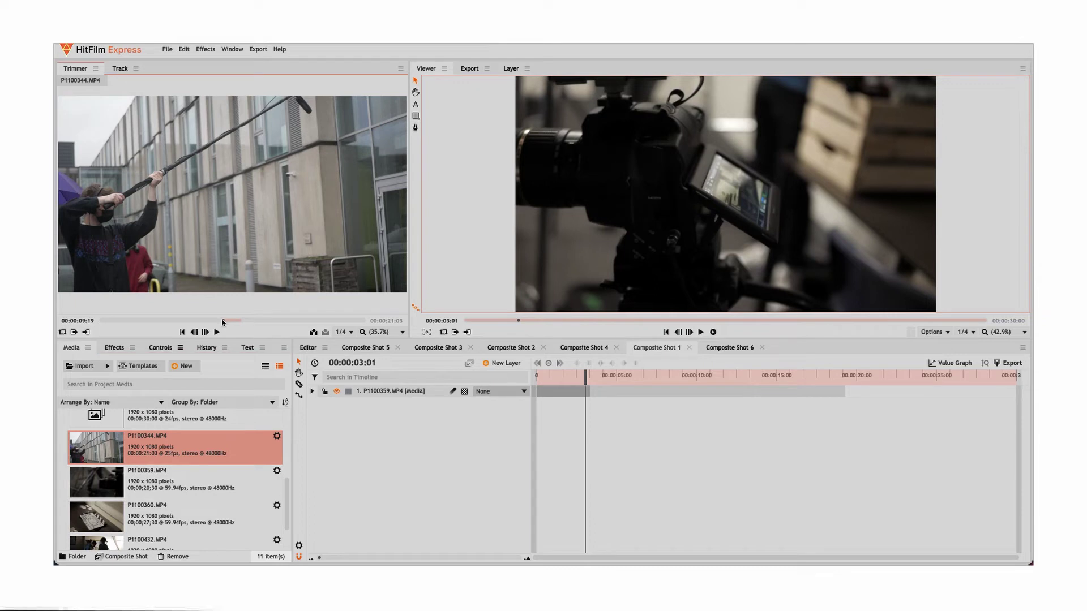
- Preview the source clips P1100344.MP4, P1100360.MP4 and P1100359.MP4 by scrubbing them in the Trimmer
mouse_move(223, 321)
mouse_down()
mouse_move(238, 326)
mouse_move(223, 327)
mouse_up()
click(142, 512)
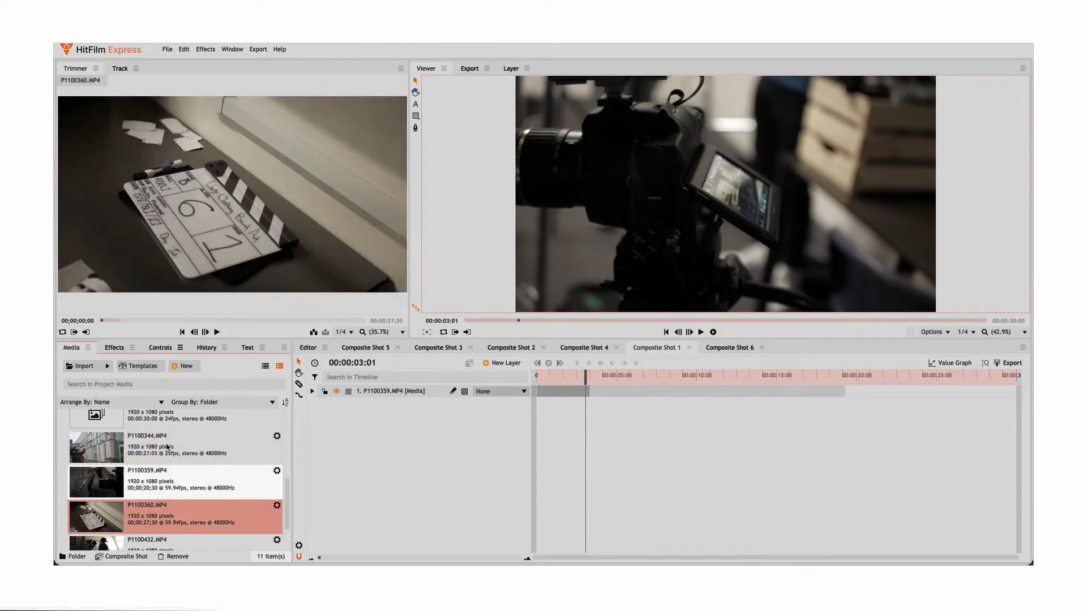
drag(104, 323, 114, 326)
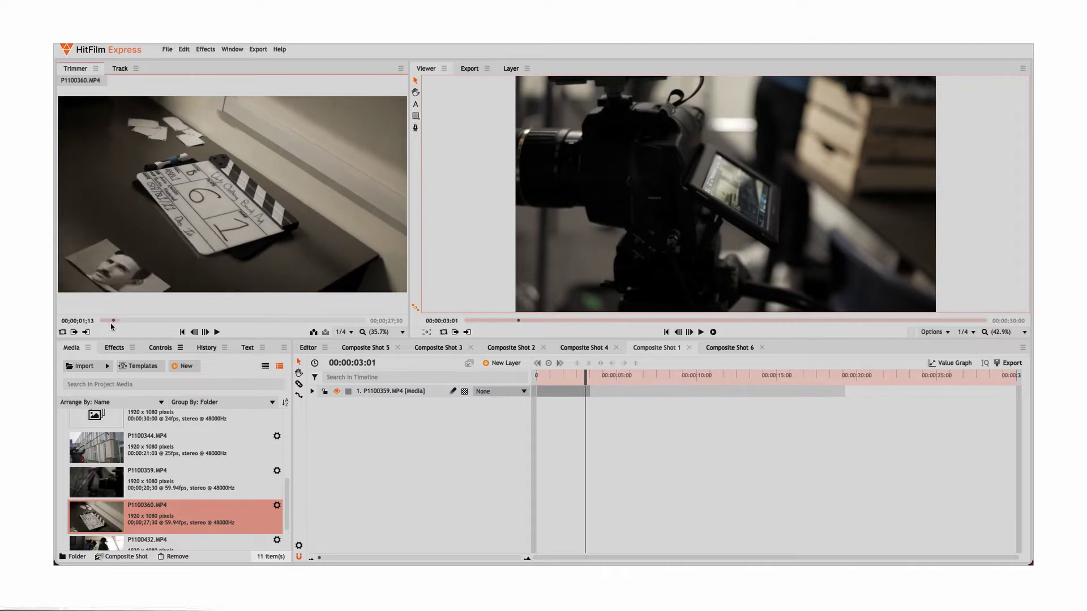
key(Up)
drag(253, 326, 251, 327)
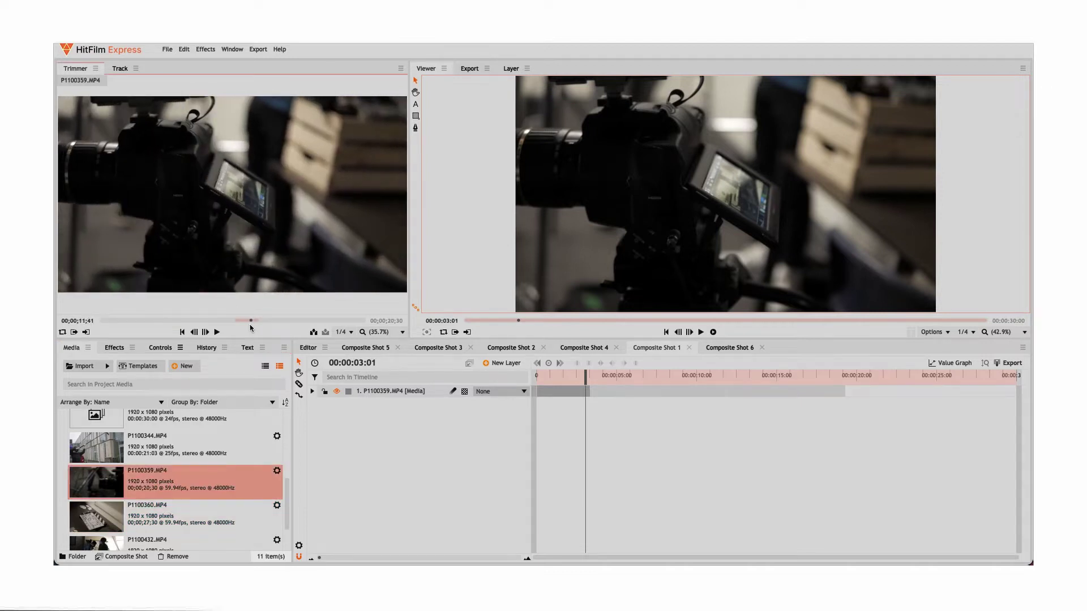
scroll(122, 504, down, 2)
click(120, 526)
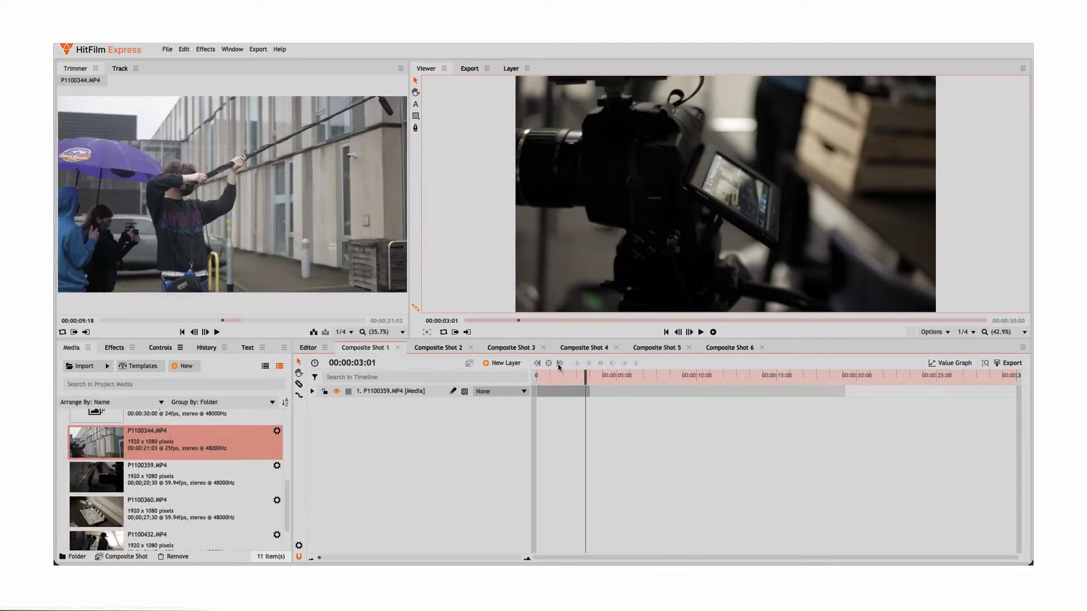
- Scrub through Composite Shot 1 and inspect the property groups of its P1100359.MP4 layer
mouse_move(560, 375)
mouse_down()
mouse_move(532, 375)
mouse_move(573, 374)
mouse_up()
click(312, 392)
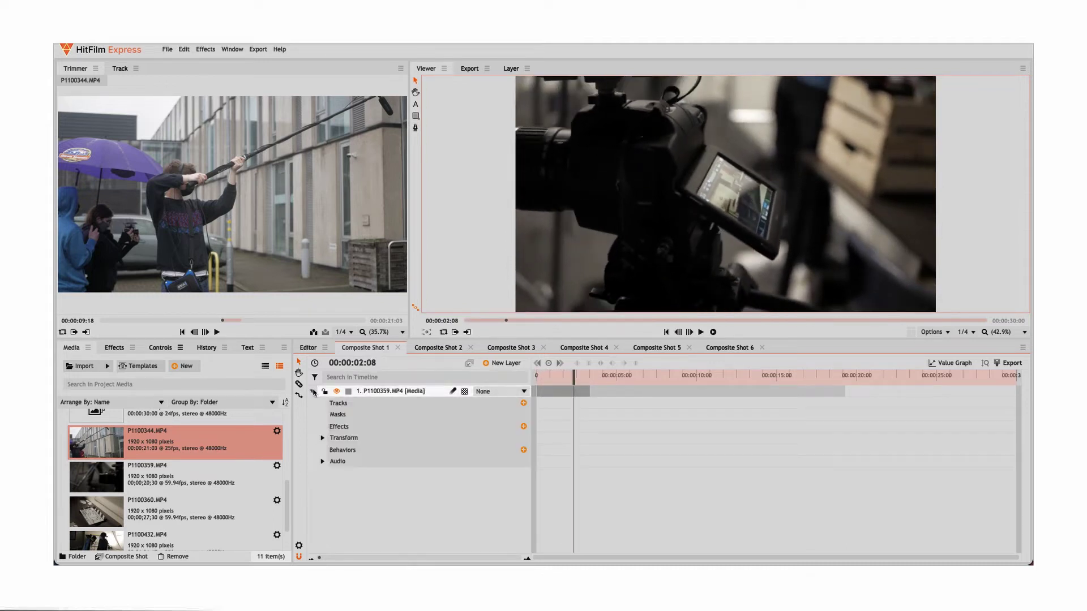
click(312, 391)
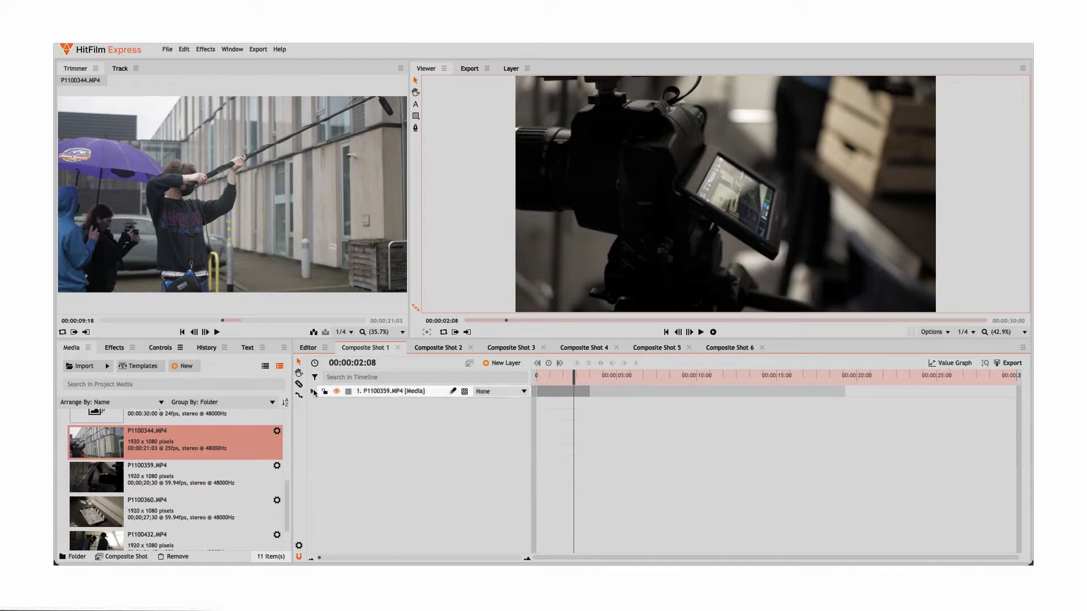
- In Composite Shot 2, rename the top P1100432.MP4 layer as Freeze frame
click(470, 348)
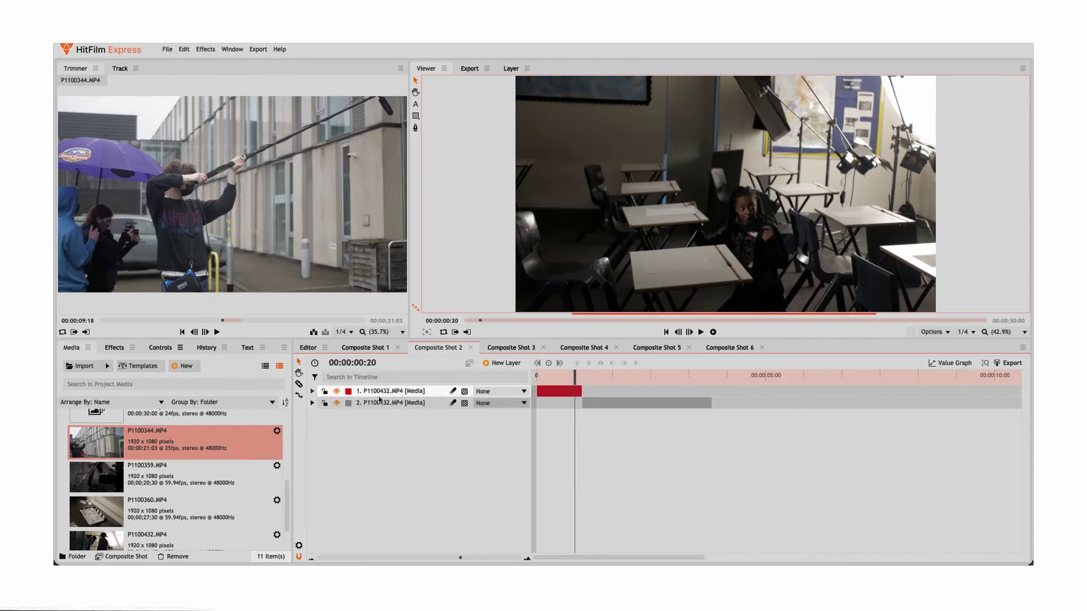
double_click(393, 392)
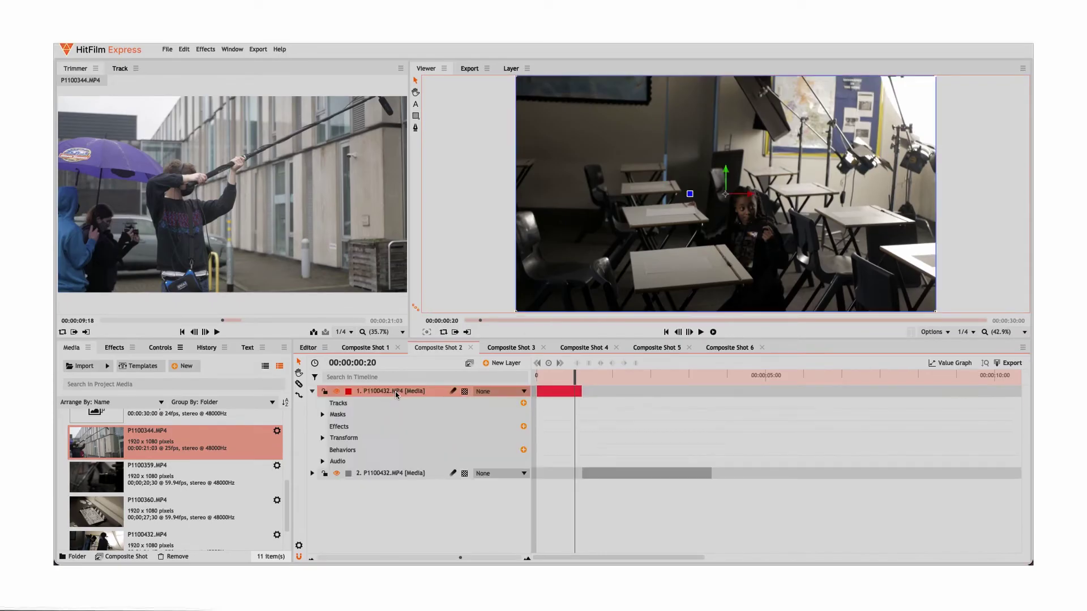
double_click(390, 392)
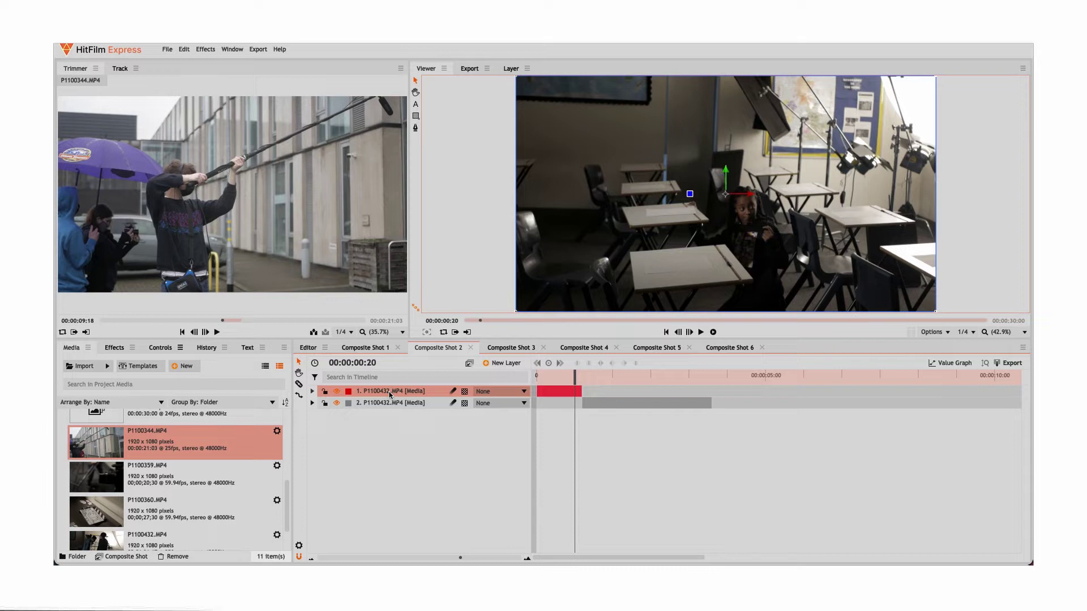
right_click(374, 395)
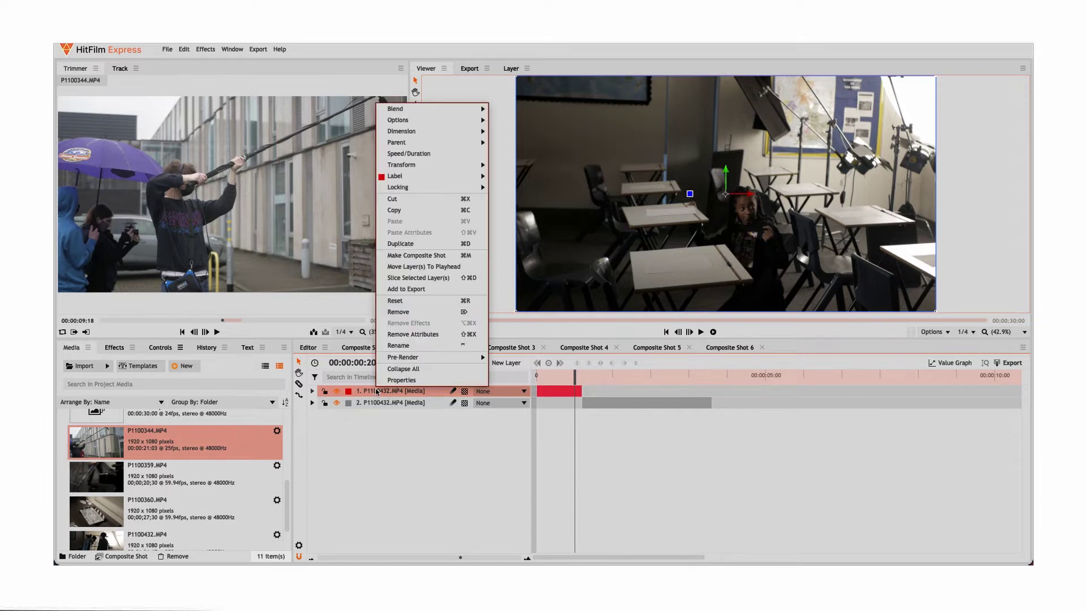
click(408, 345)
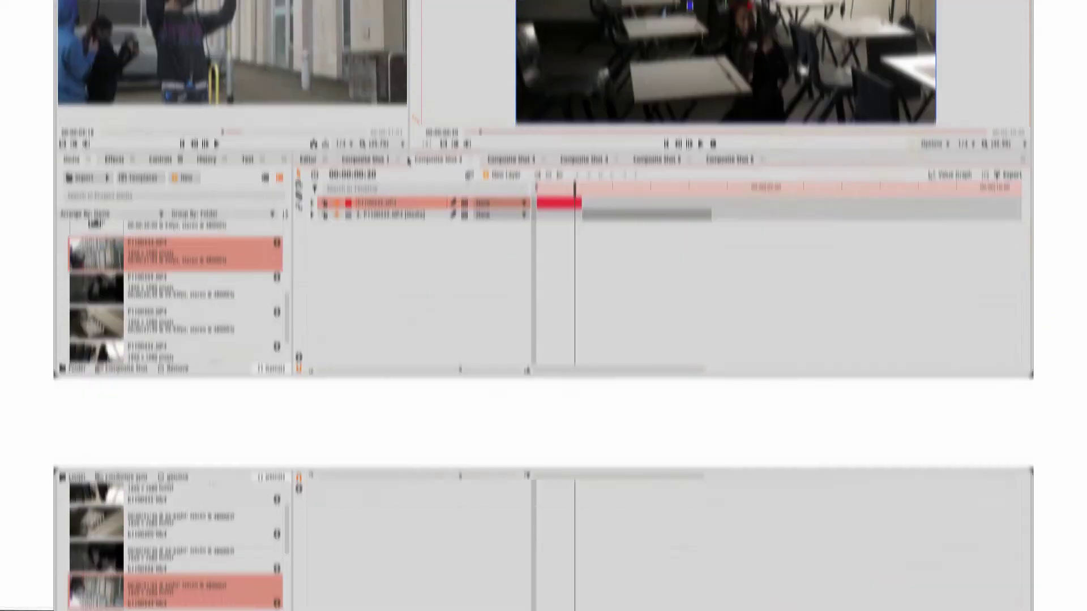
text(Freeze fra)
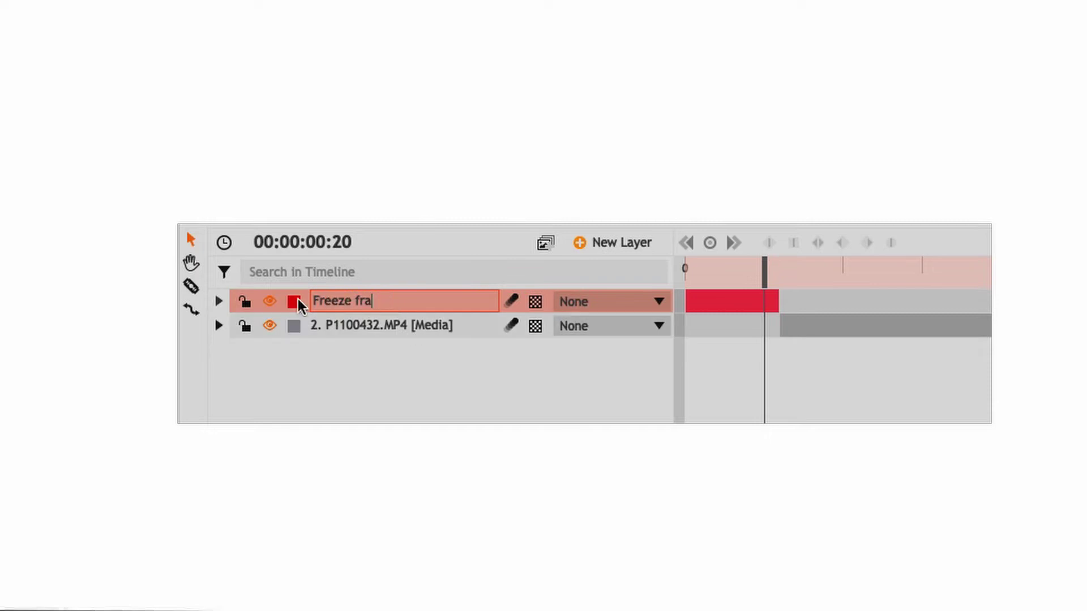
text(me [Media)
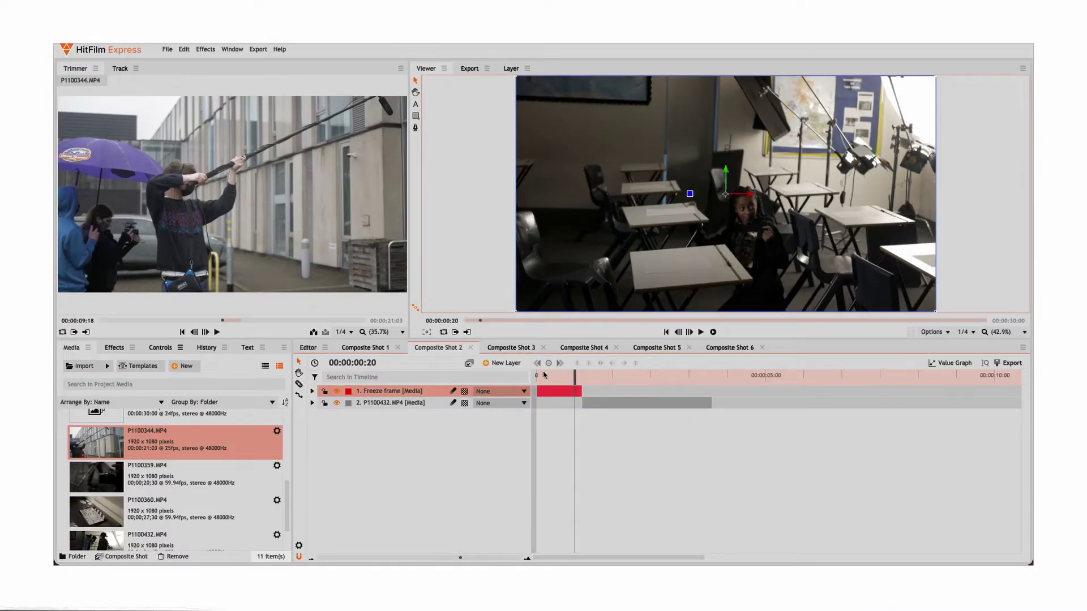
- Select the first mask of the Freeze frame layer and examine its outline between the table legs at 500% zoom
drag(539, 375, 570, 383)
click(313, 391)
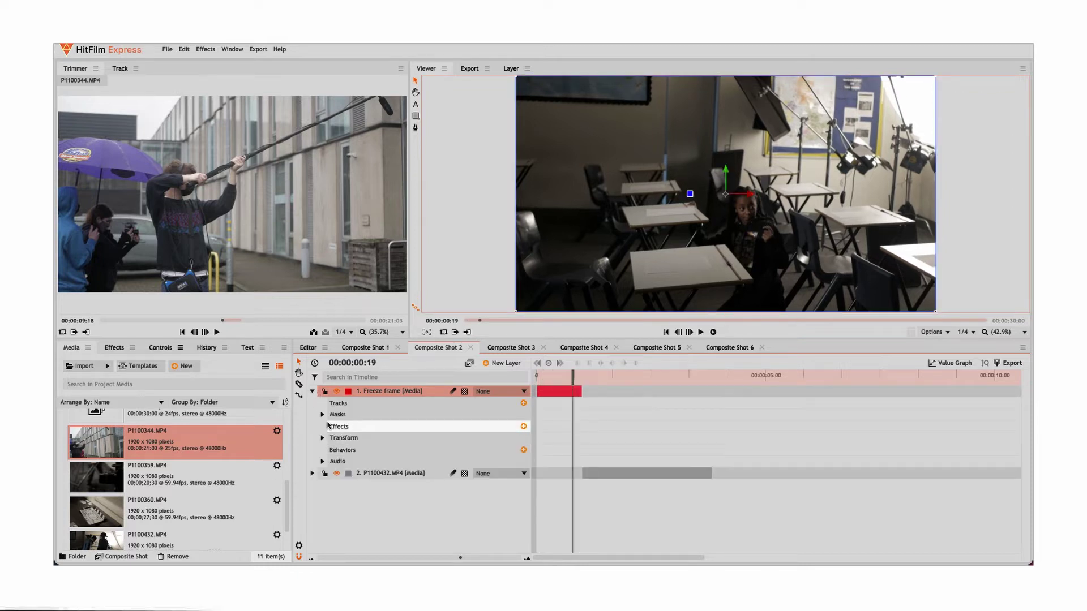
click(323, 414)
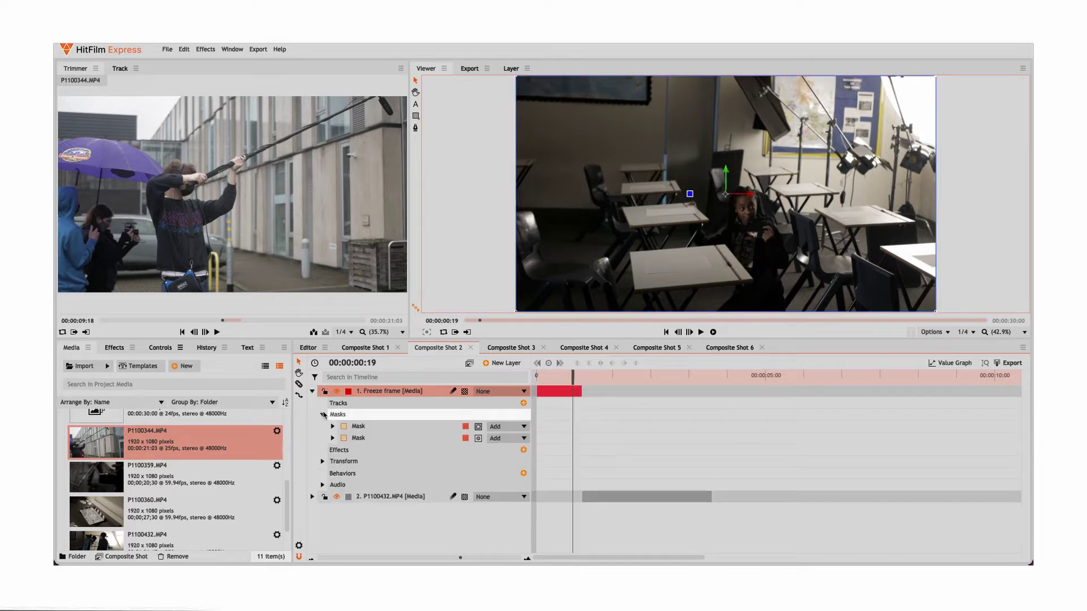
click(421, 428)
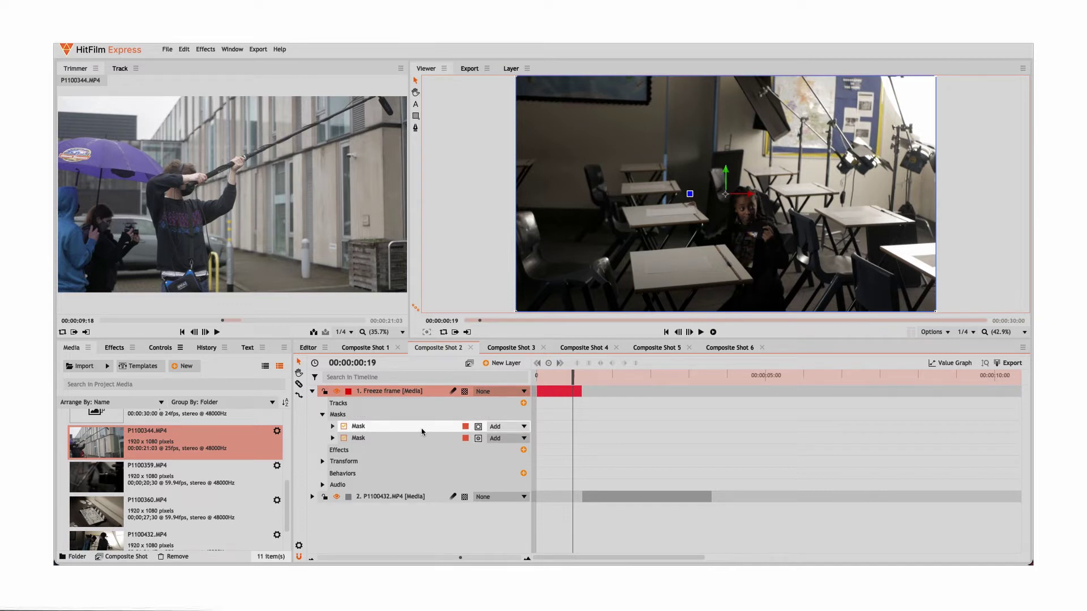
click(1011, 330)
click(999, 388)
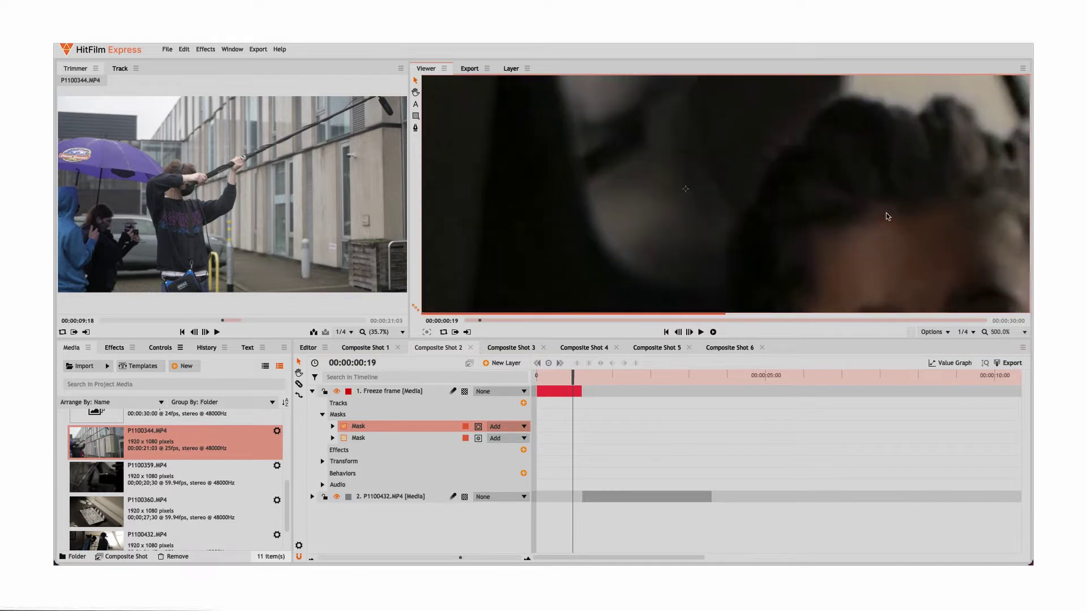
click(422, 94)
drag(652, 149, 549, 189)
drag(776, 182, 575, 215)
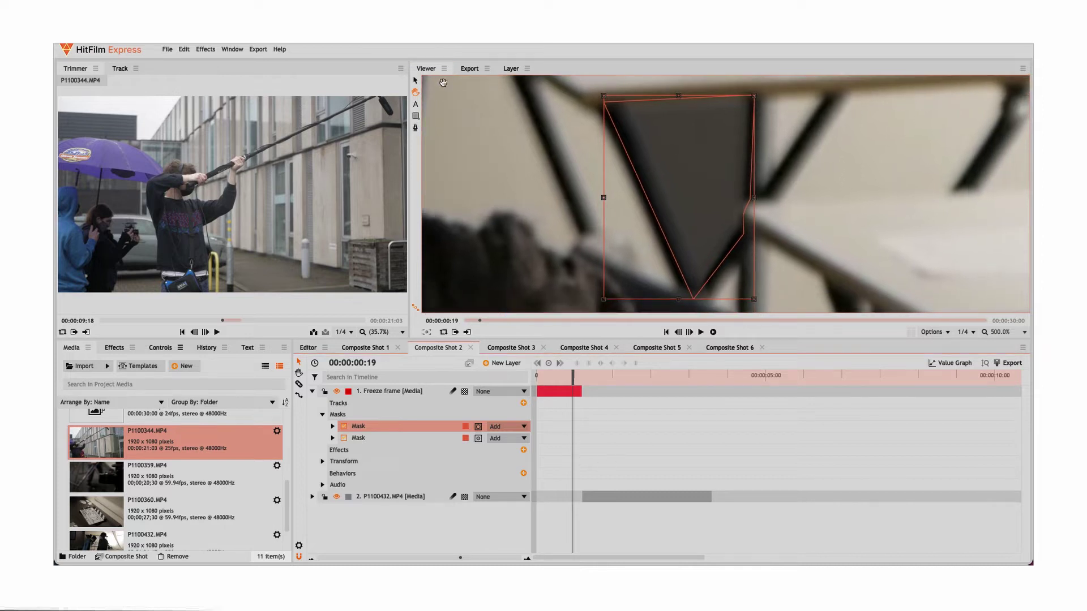
- Scrub the start of Composite Shot 2 at 200% zoom to examine the masked area between the table legs
drag(554, 378, 611, 385)
scroll(574, 189, down, 3)
drag(573, 189, 633, 137)
mouse_move(561, 378)
mouse_down()
mouse_move(538, 378)
mouse_move(575, 372)
mouse_up()
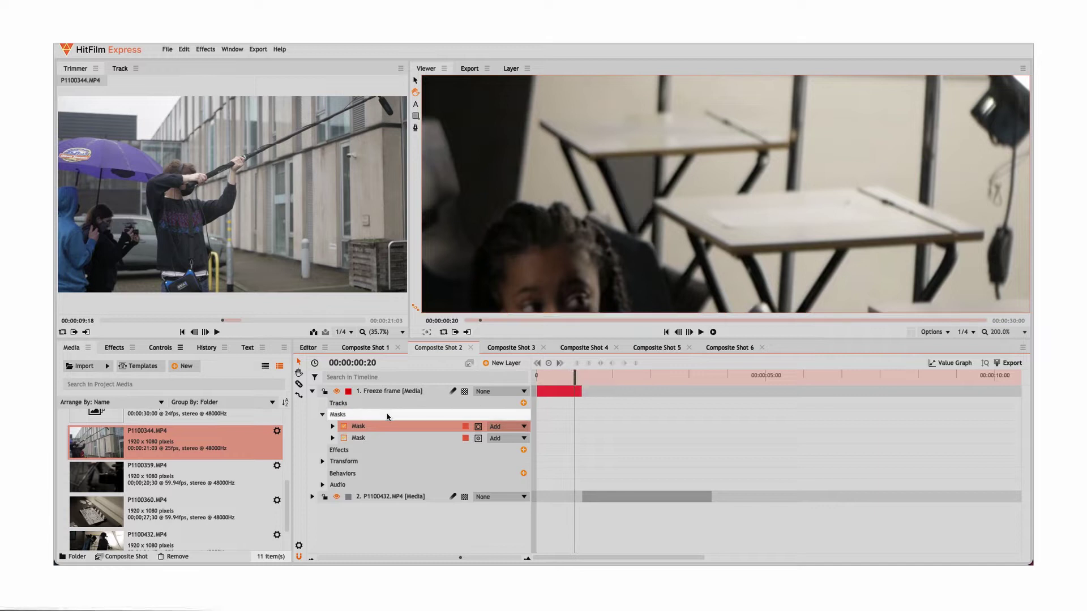
- Inspect the transform properties of both Freeze frame masks and scrub across the second mask's opacity keyframes
click(333, 427)
click(343, 450)
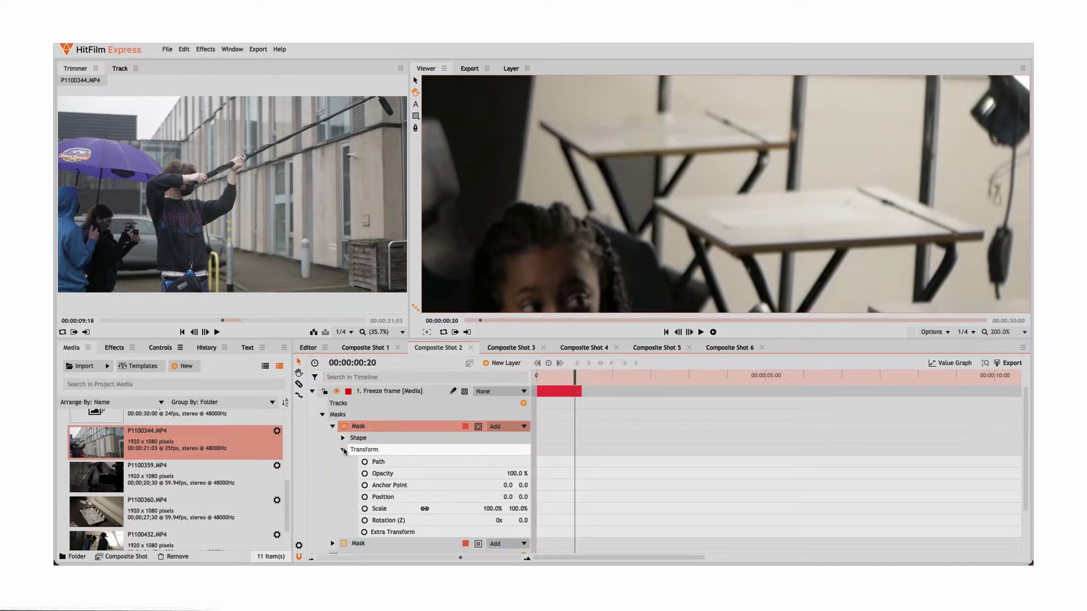
click(343, 450)
click(332, 426)
click(333, 438)
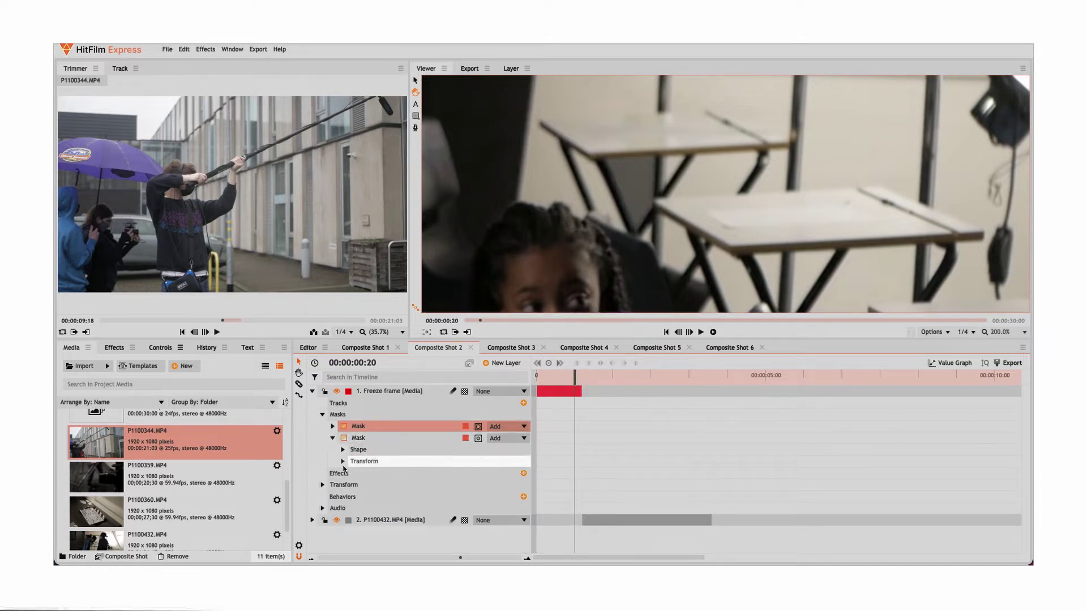
click(343, 462)
scroll(396, 469, down, 1)
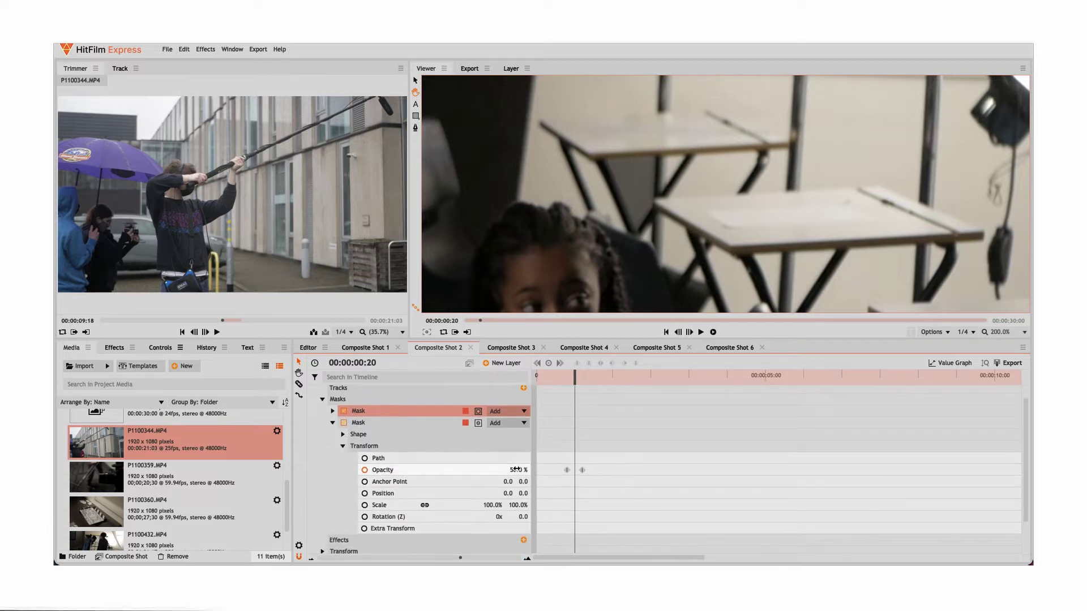
mouse_move(573, 381)
mouse_down()
mouse_move(584, 382)
mouse_move(570, 382)
mouse_up()
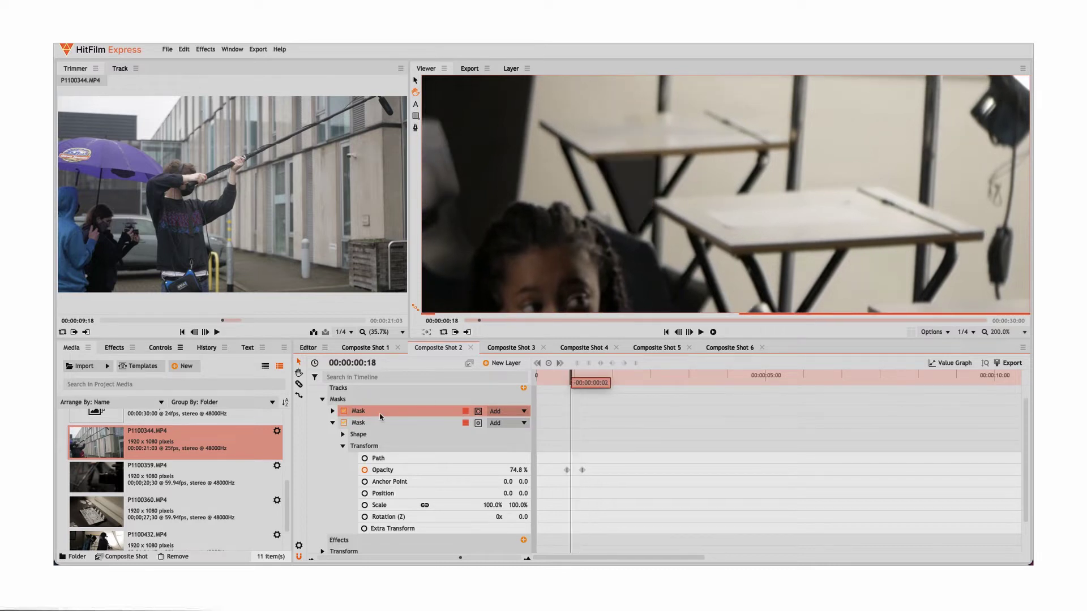
click(333, 423)
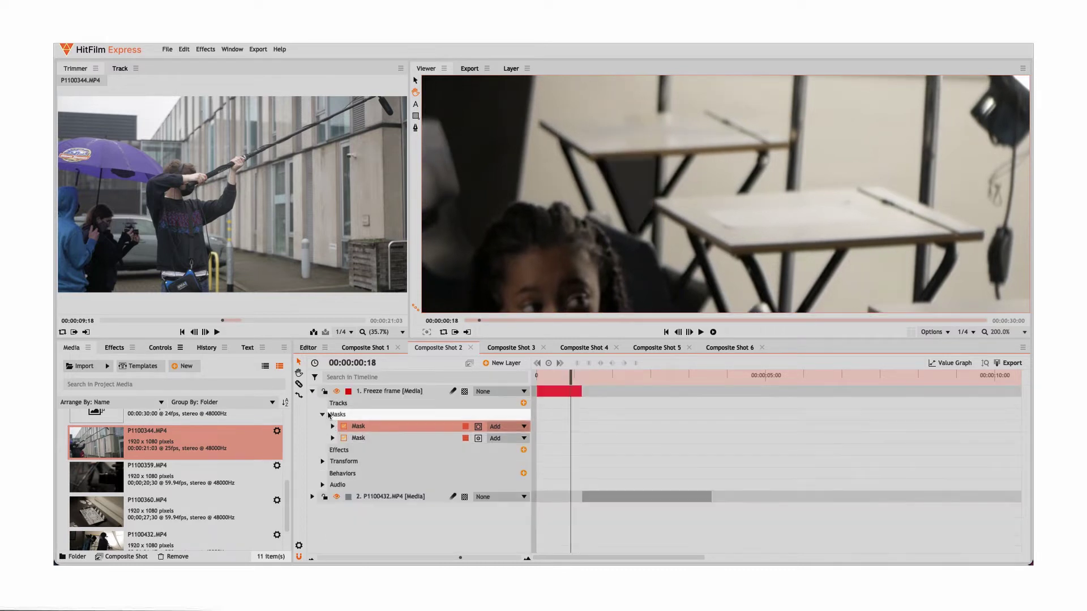
- Collapse the Freeze frame layer, fit the whole frame in the viewer and scrub through Composite Shot 2
click(322, 416)
click(311, 391)
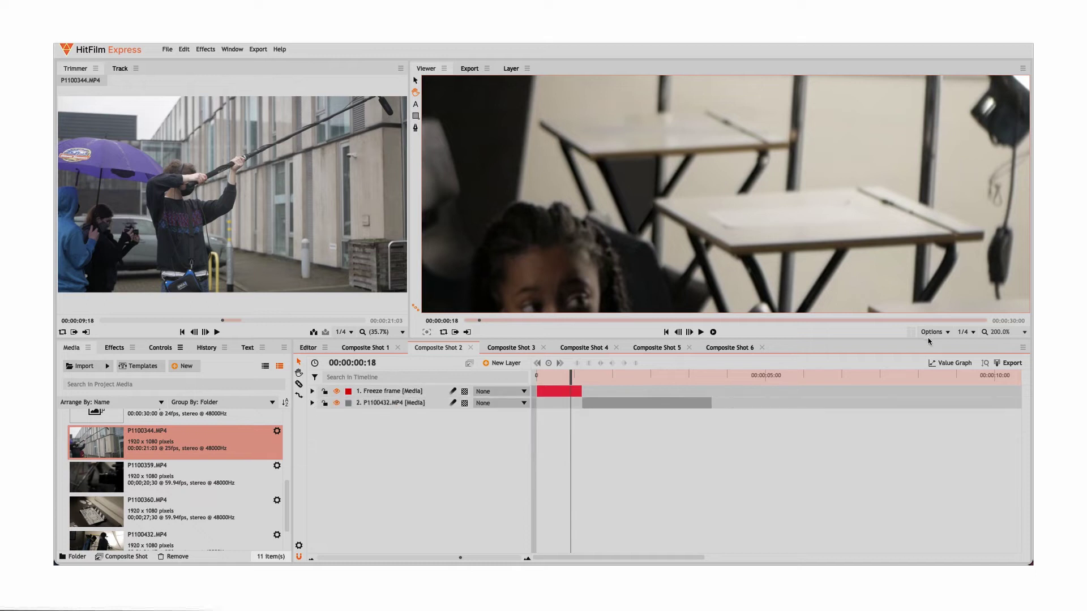
click(1013, 334)
click(1000, 501)
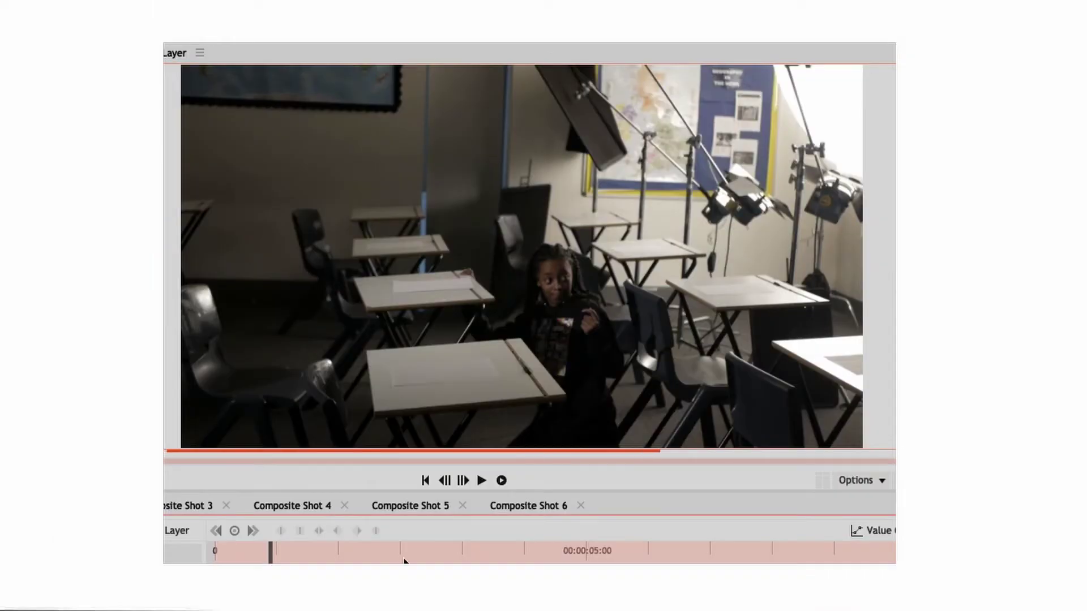
drag(271, 548, 312, 557)
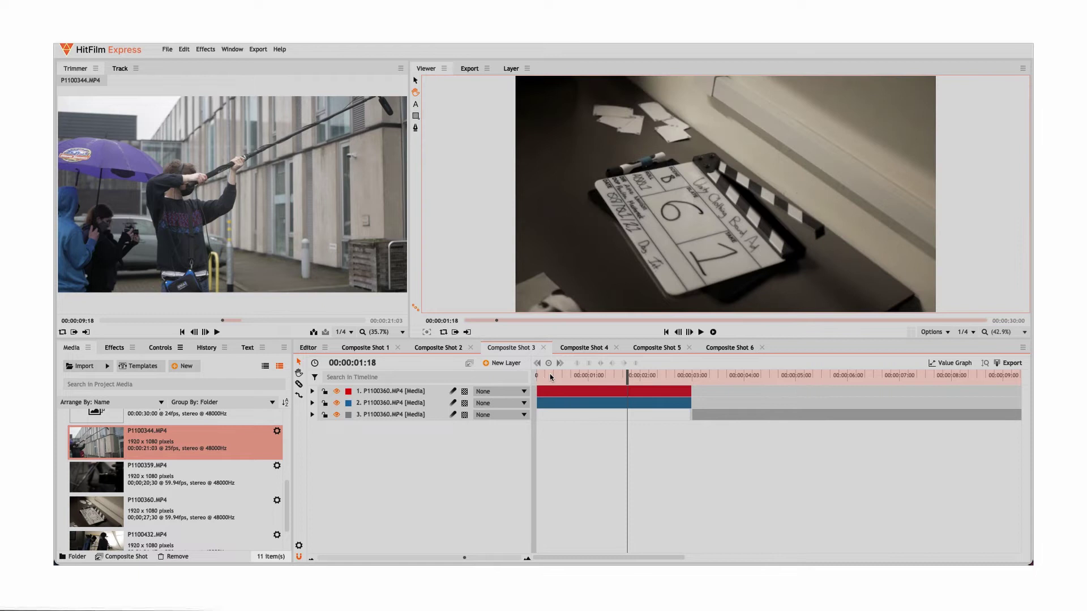
- Scrub through Composite Shot 3 to examine the movement of the clapperboard's arm
click(548, 375)
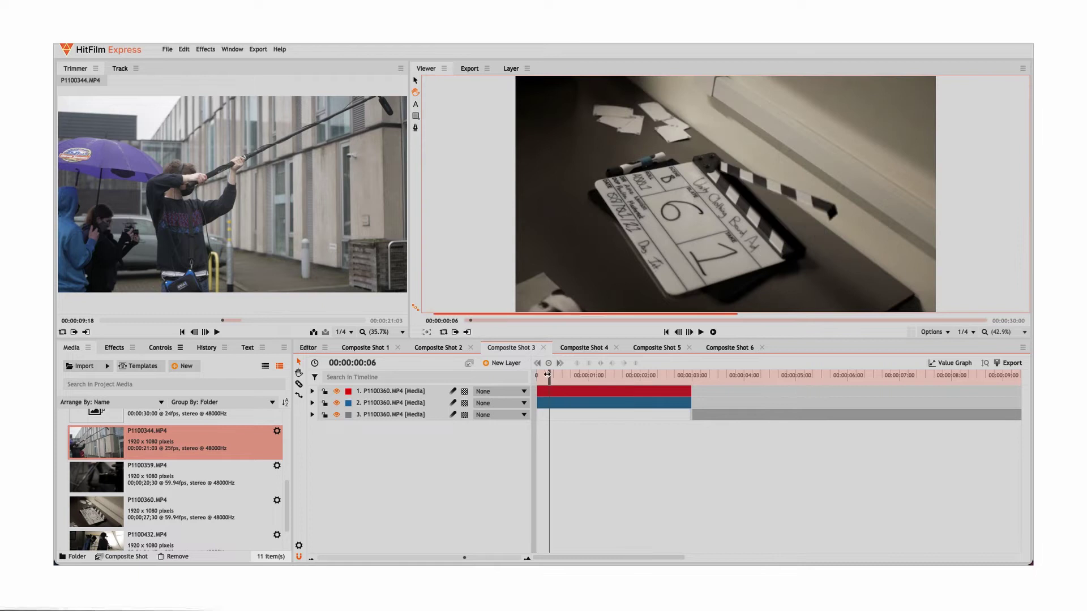
drag(547, 374, 544, 372)
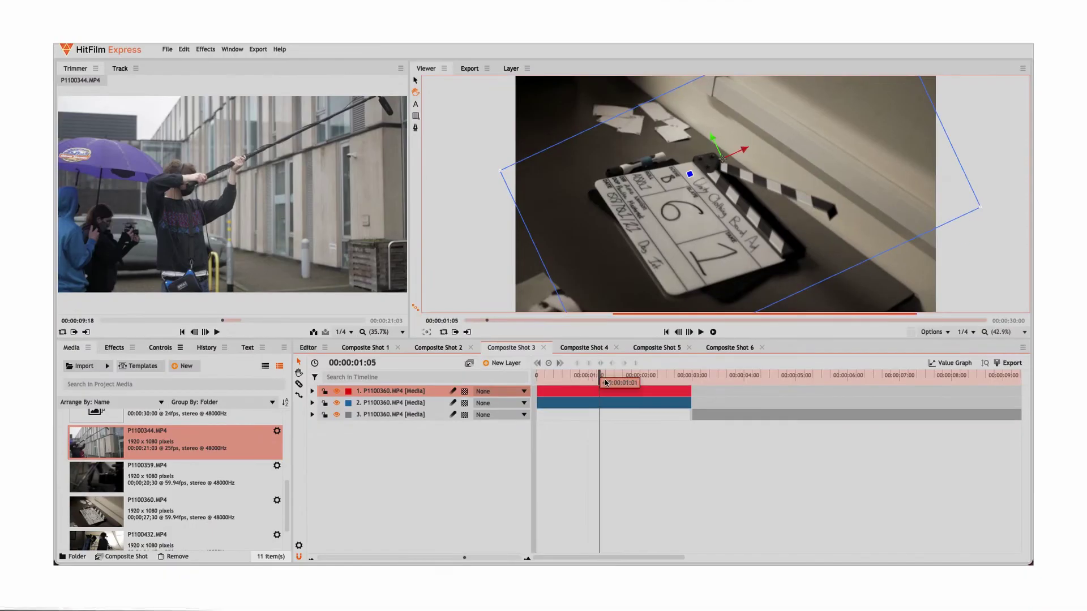
mouse_move(609, 383)
mouse_down()
mouse_move(670, 383)
mouse_move(621, 387)
mouse_up()
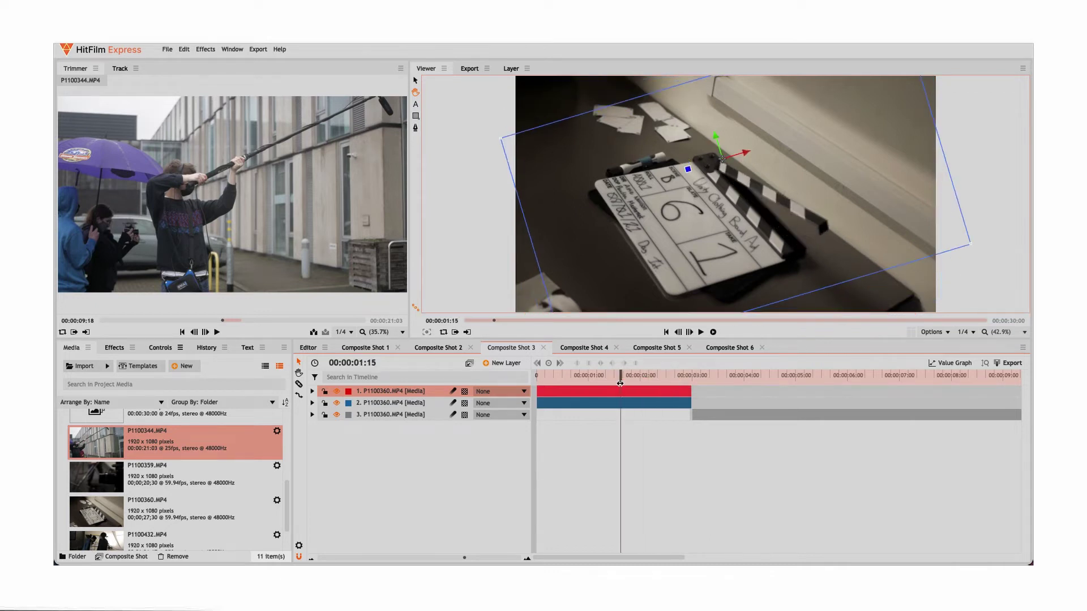
- Rename Composite Shot 3's top layer as Freeze frame - that moves and the second layer as Freeze frame 2
right_click(406, 393)
click(435, 349)
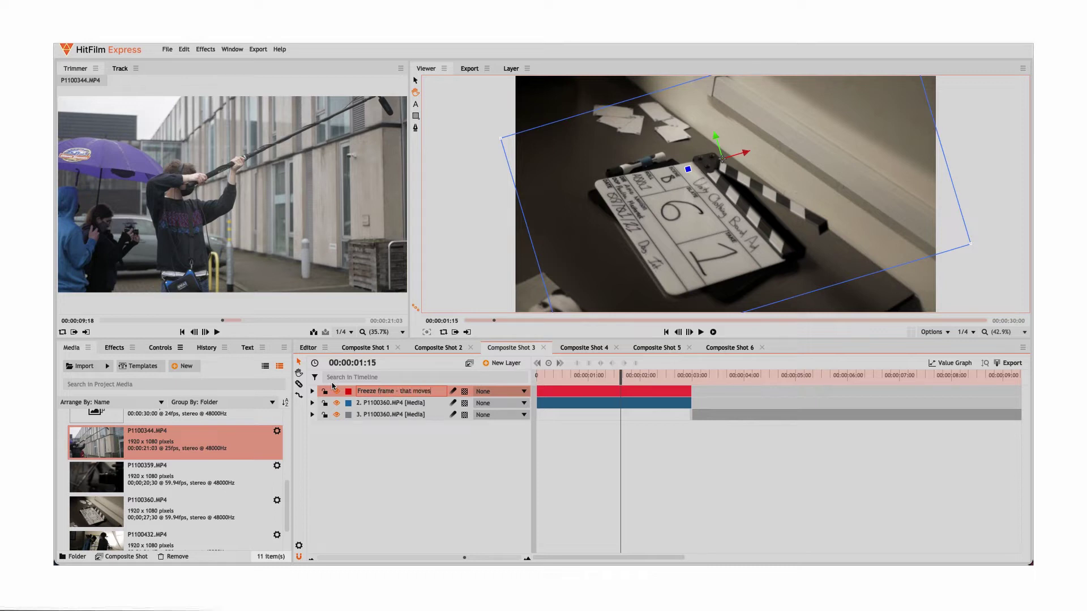
click(399, 403)
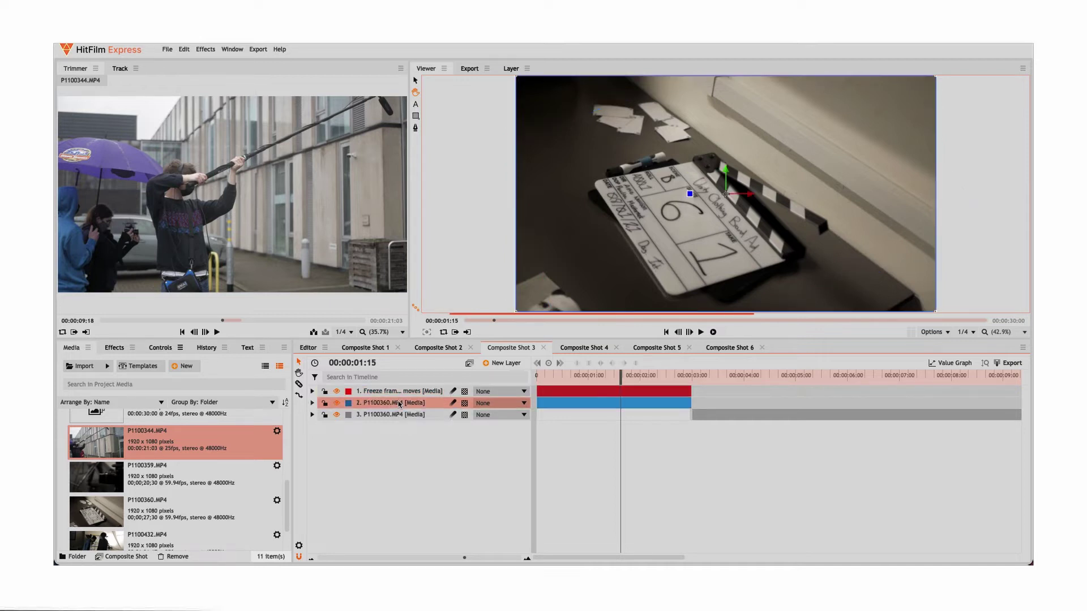
right_click(399, 403)
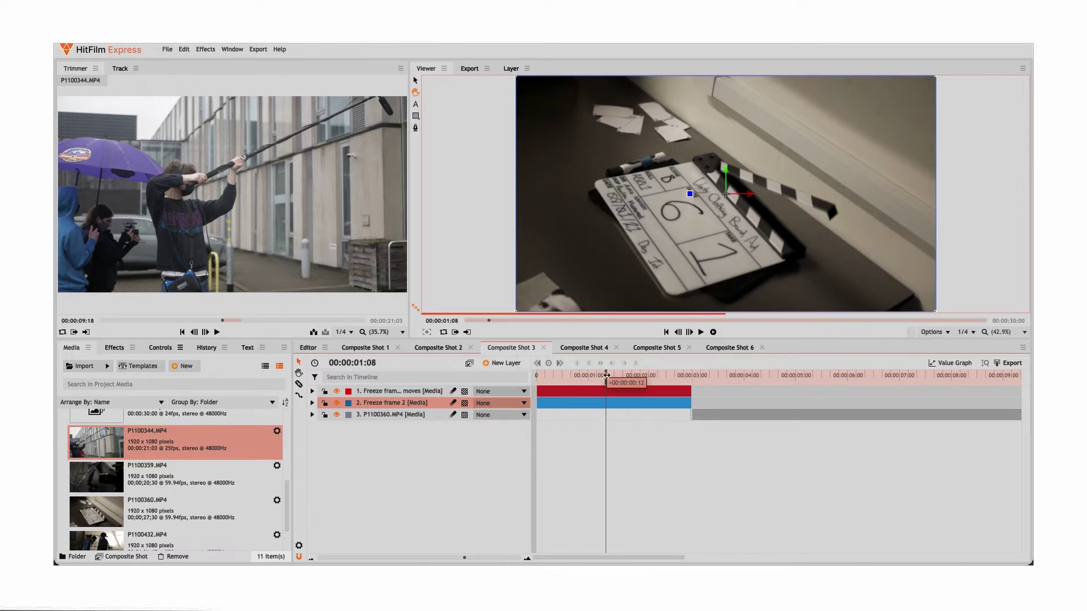
- Hide the Freeze frame 2 layer to isolate the clapperboard's arm, and scrub through its motion
mouse_move(606, 375)
mouse_down()
mouse_move(716, 382)
mouse_move(671, 394)
mouse_move(623, 390)
mouse_move(682, 390)
mouse_move(563, 391)
mouse_move(672, 396)
mouse_move(633, 396)
mouse_move(542, 378)
mouse_move(593, 382)
mouse_up()
click(337, 391)
click(337, 391)
click(336, 403)
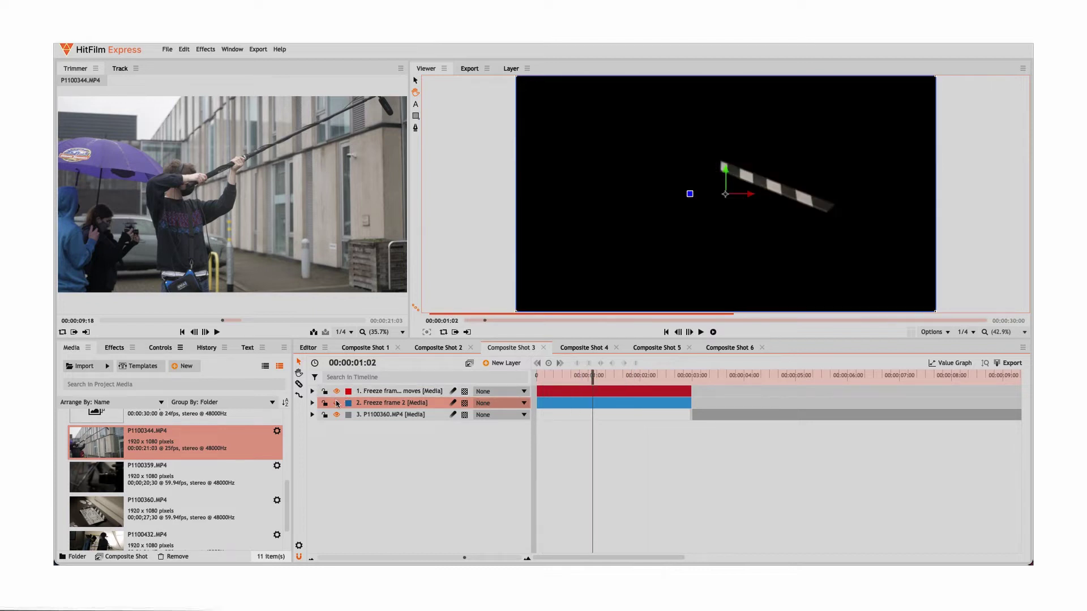
drag(563, 378, 533, 378)
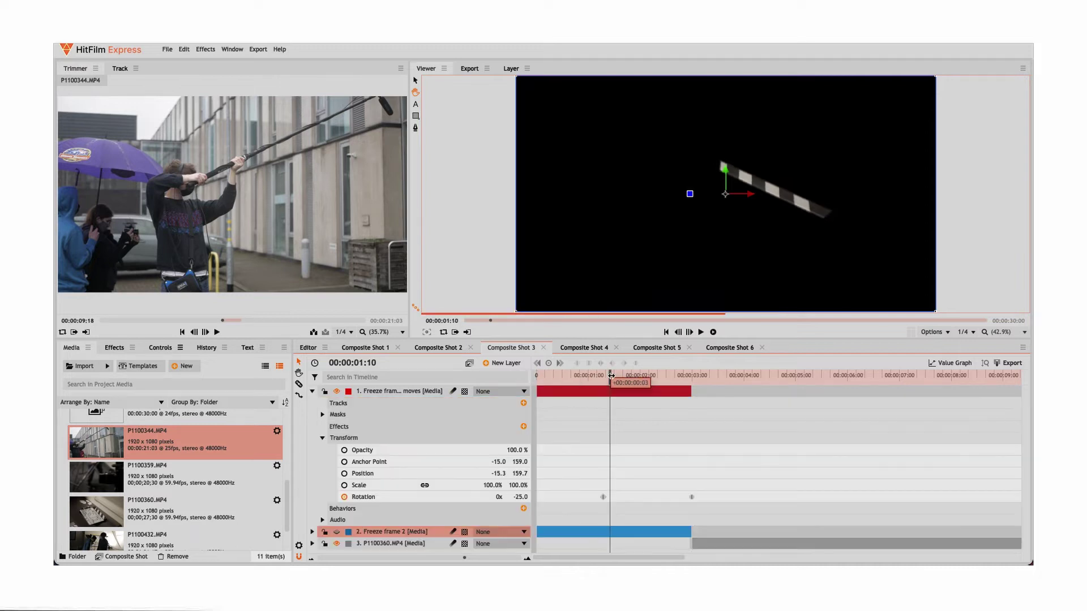
- Collapse the Freeze frame - that moves layer, show the Freeze frame 2 layer again, and scrub on to 00:00:02:21
mouse_move(610, 378)
mouse_down()
mouse_move(698, 383)
mouse_move(621, 390)
mouse_up()
click(311, 391)
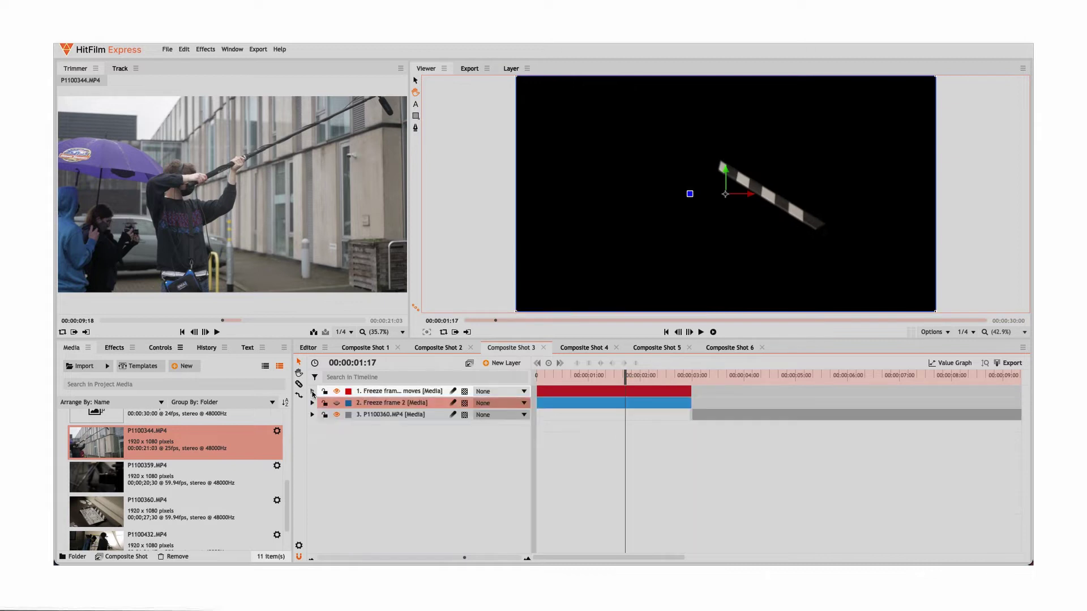
click(336, 403)
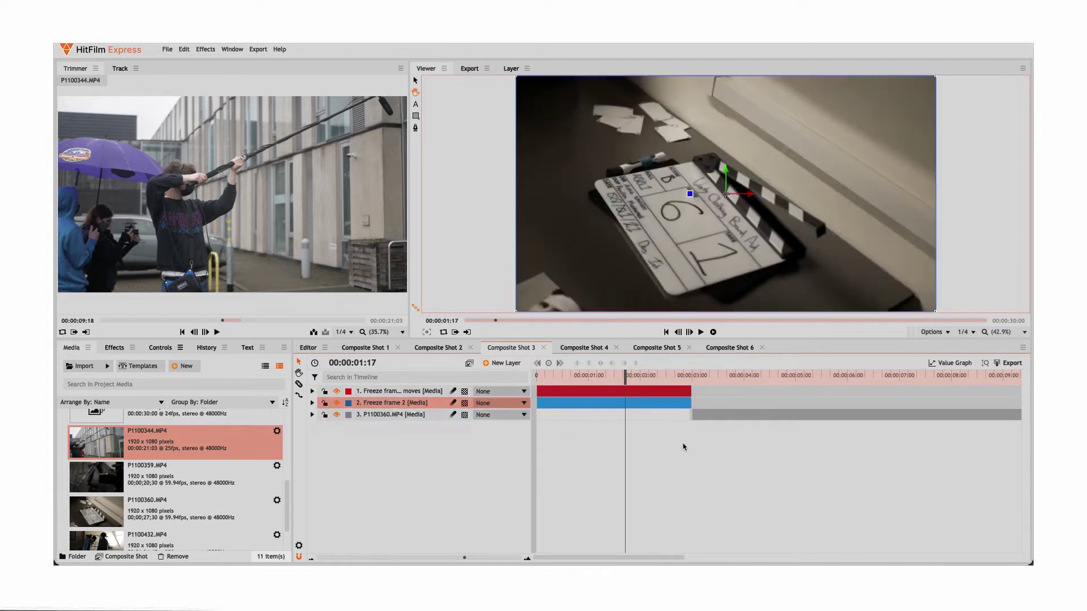
drag(661, 382, 698, 381)
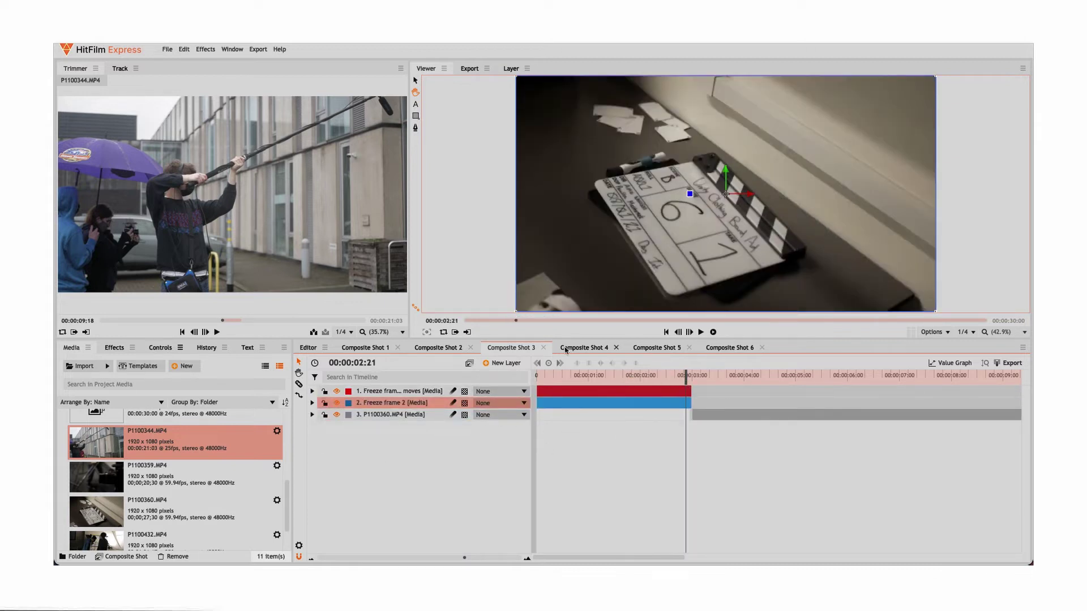
- In Composite Shot 4, toggle the top layer's visibility at the first frame and scrub through the freeze frame section
click(566, 347)
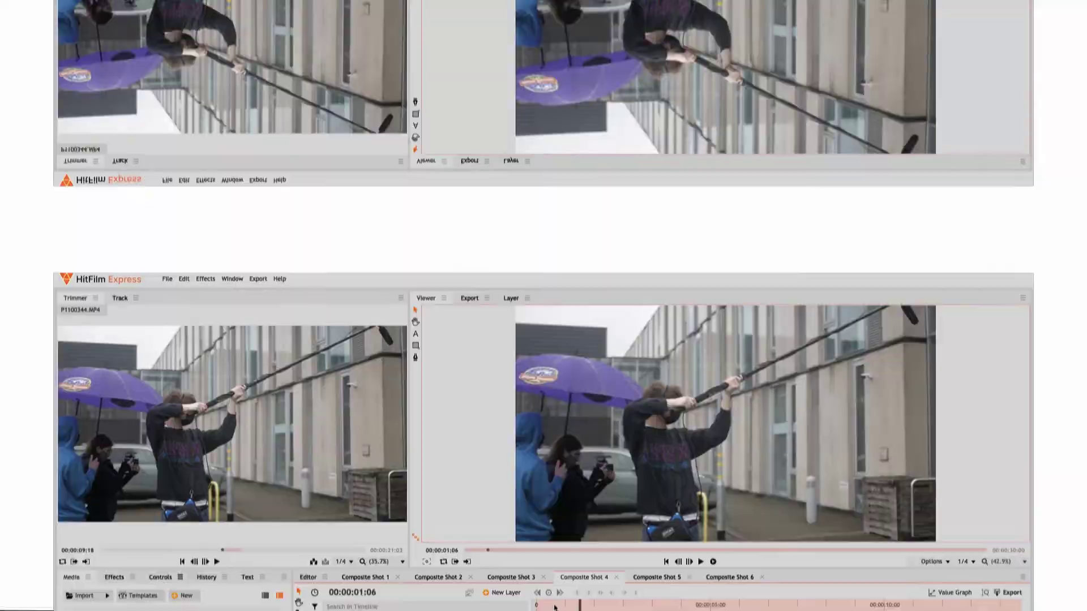
drag(554, 605, 537, 605)
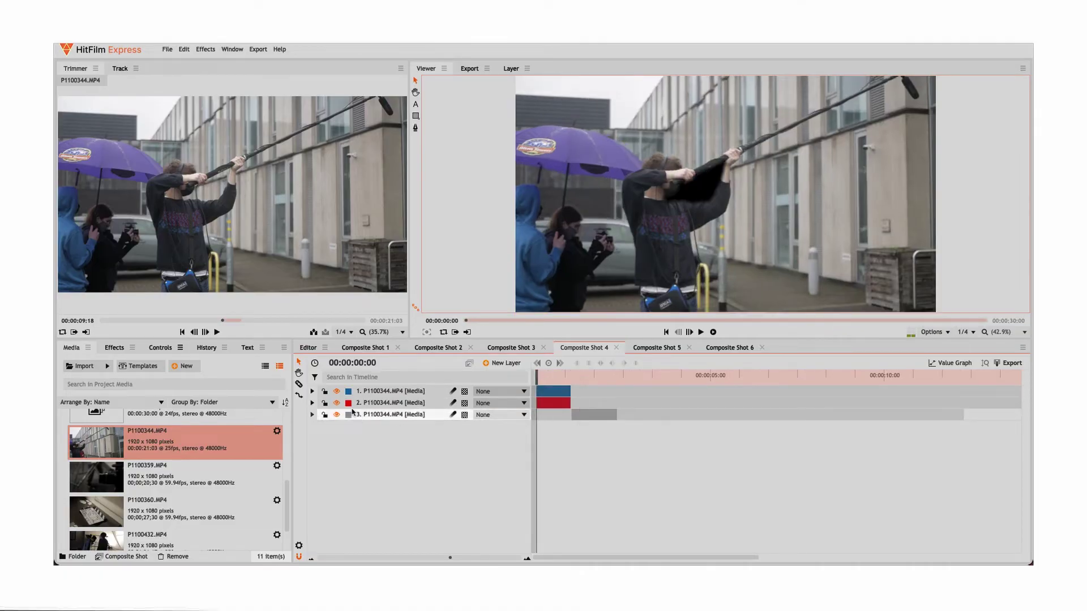
click(337, 391)
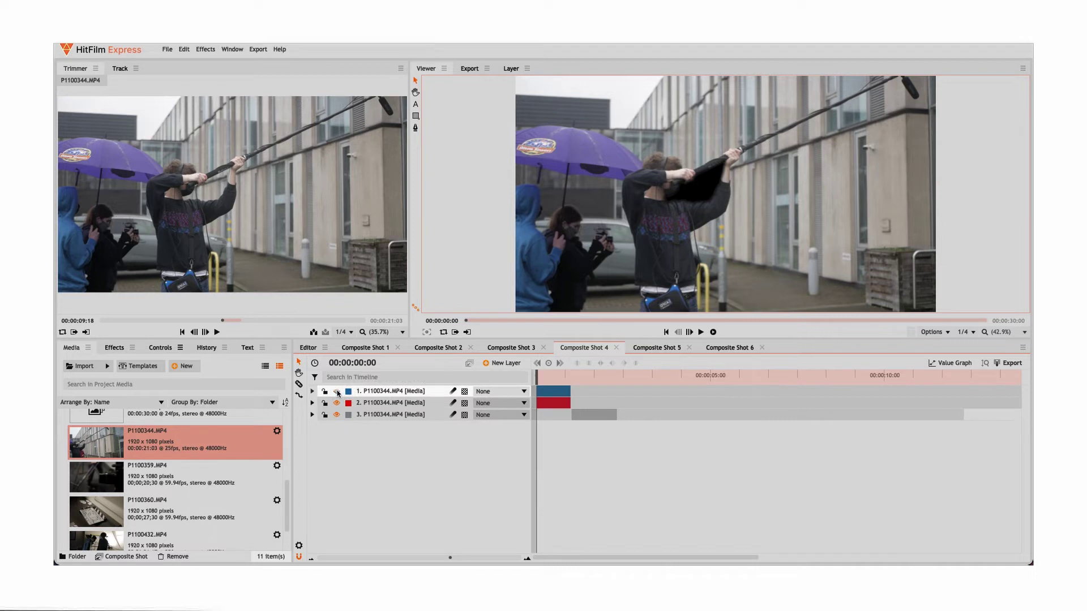
click(337, 392)
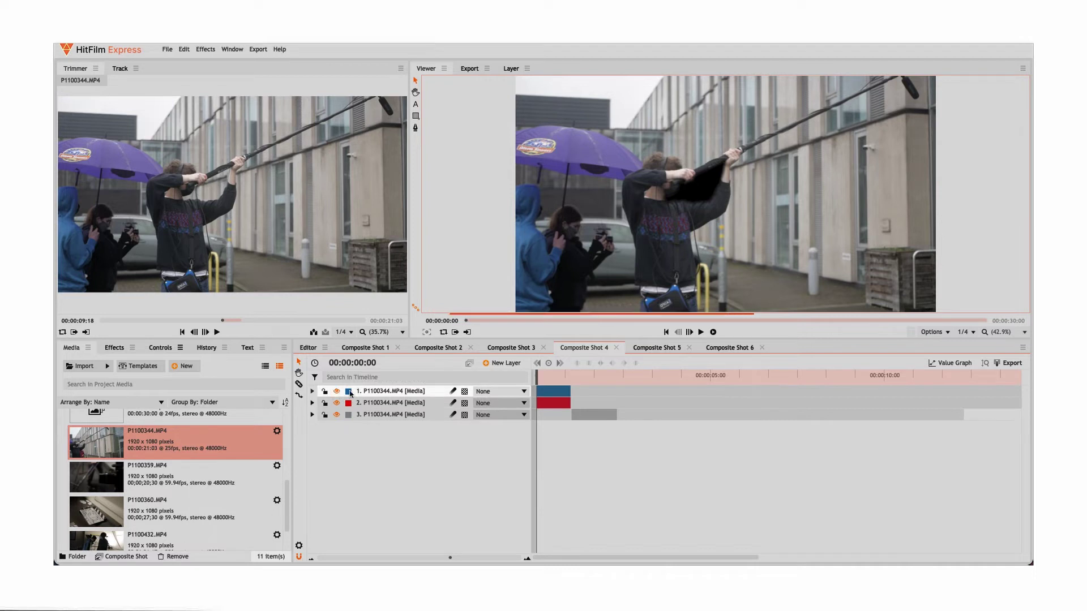
click(556, 376)
drag(557, 376, 564, 382)
- Rename Composite Shot 4's top layer as Mask and second layer as Freeze frame, and scrub with Freeze frame hidden
click(379, 392)
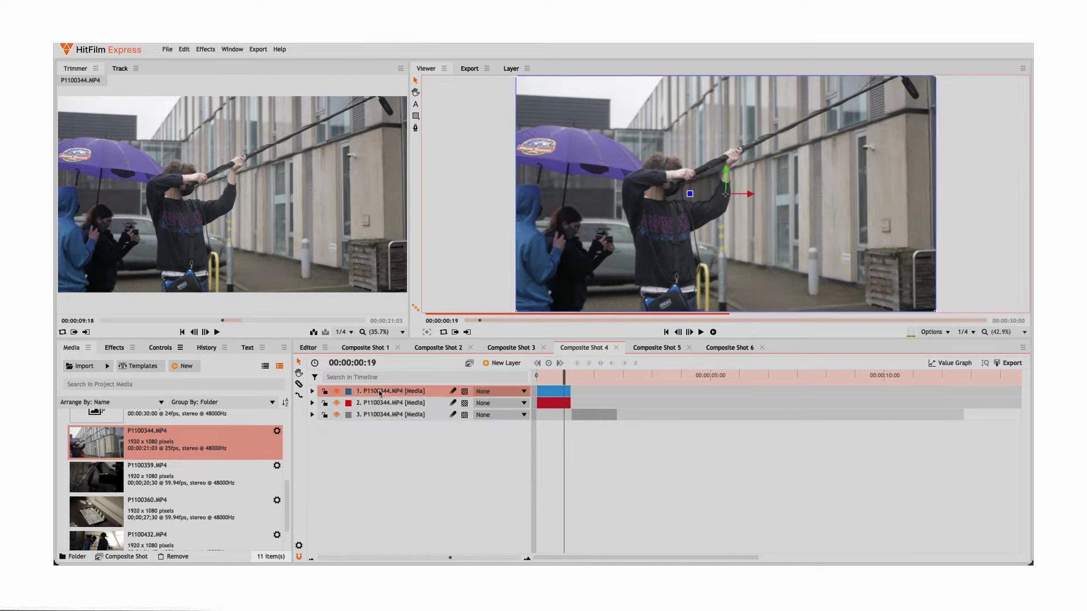
right_click(380, 393)
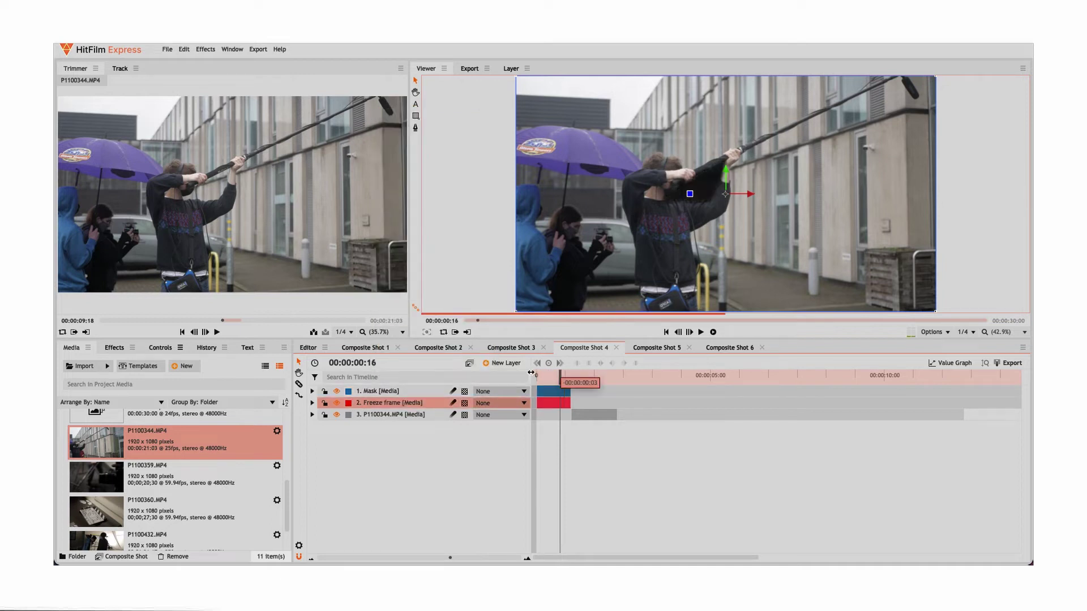
click(335, 403)
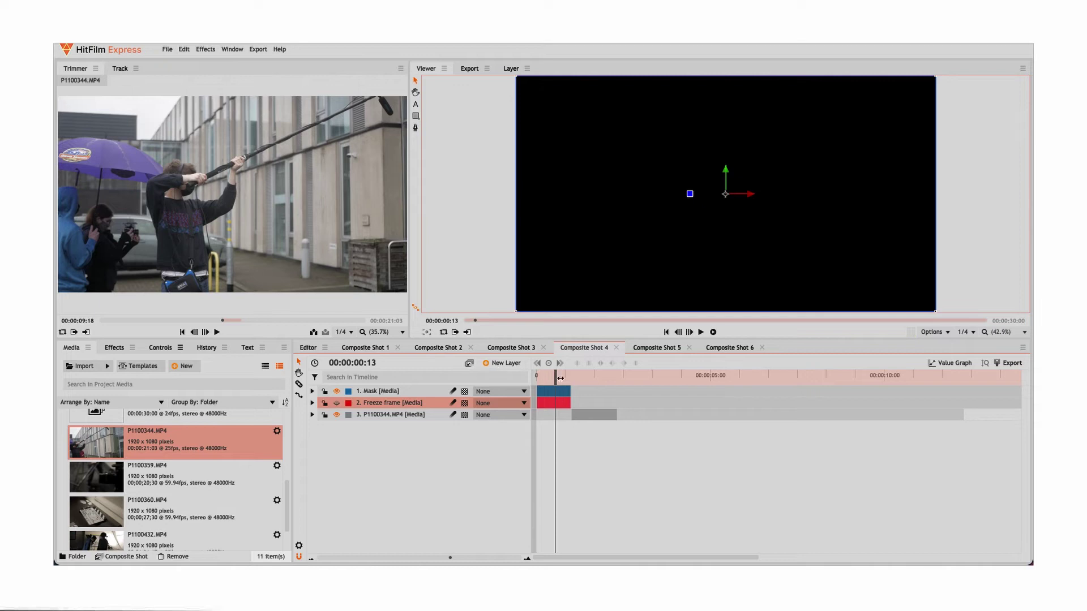
drag(560, 378, 577, 381)
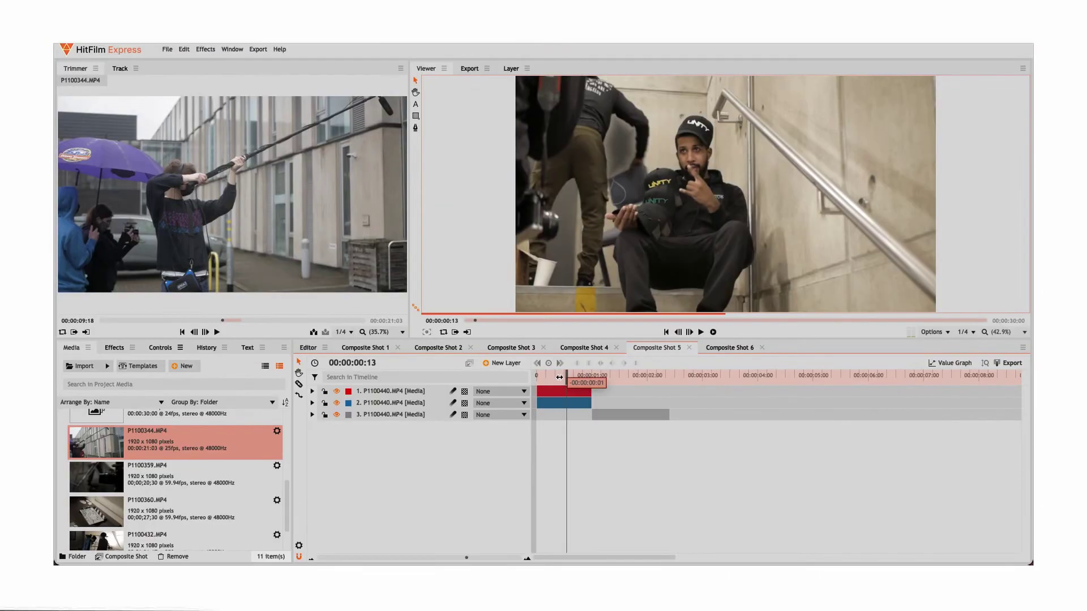
- Scrub through Composite Shot 5 from its first frame to examine the masked freeze frame and the following footage
drag(558, 379, 531, 382)
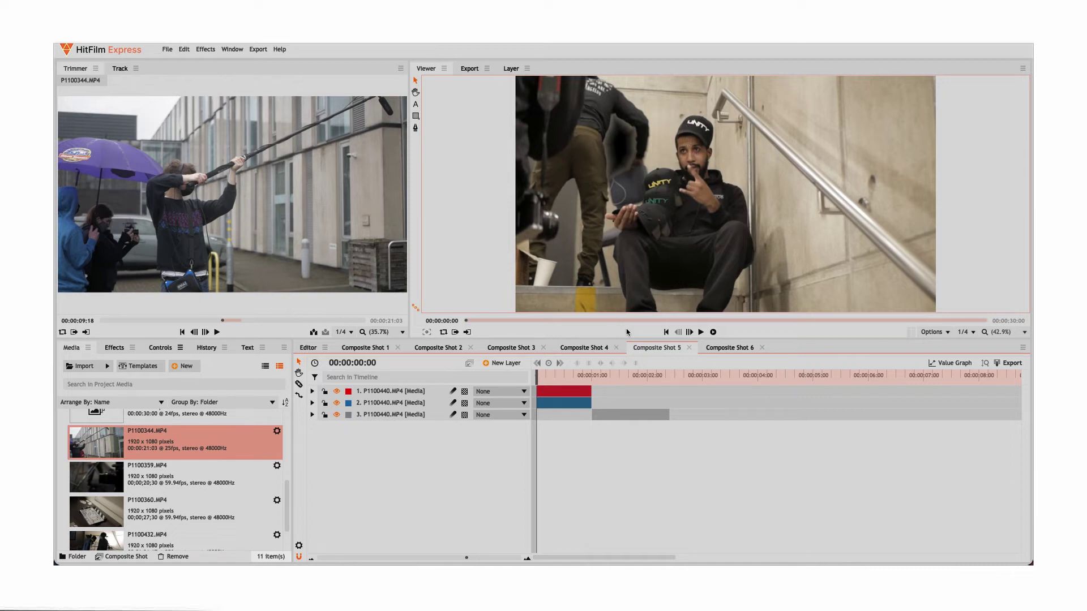
drag(539, 373, 626, 378)
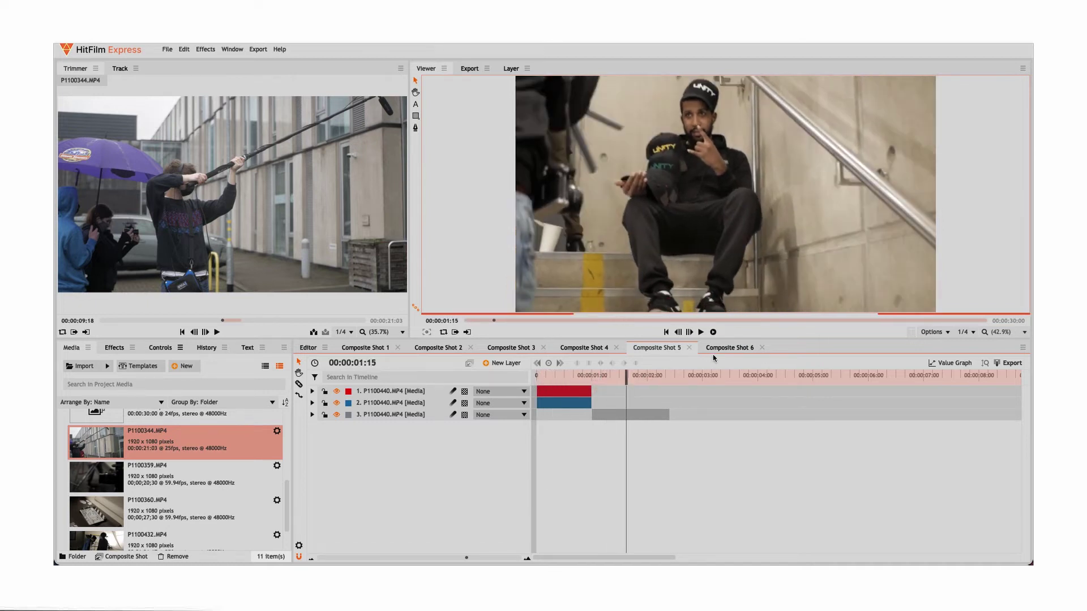
click(649, 375)
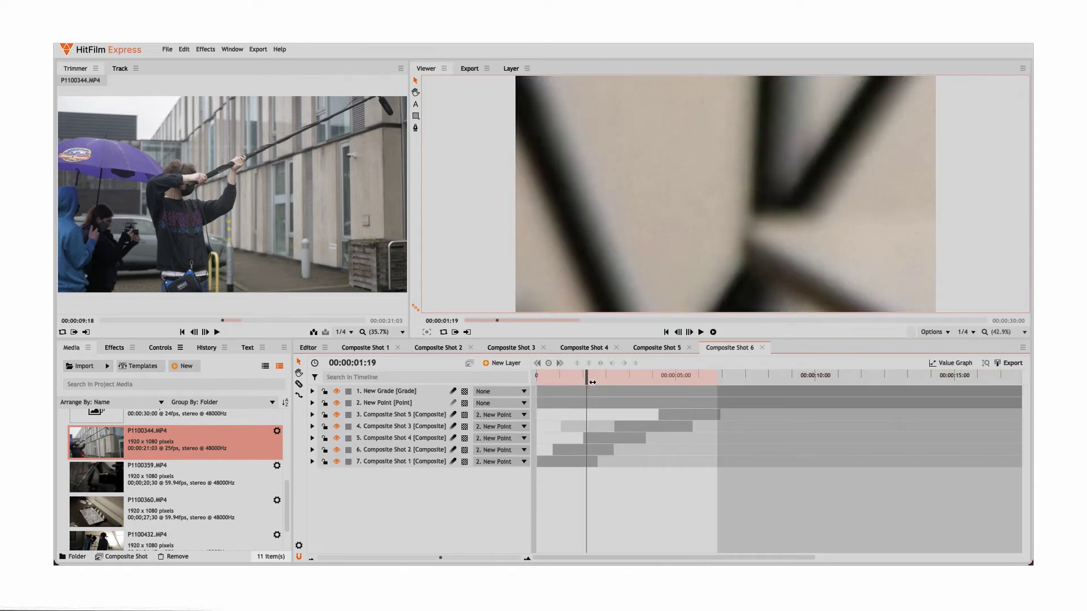
- Scrub through Composite Shot 6, look into the Composite Shot 5 layer's properties, and return to the first frame
drag(592, 383, 712, 397)
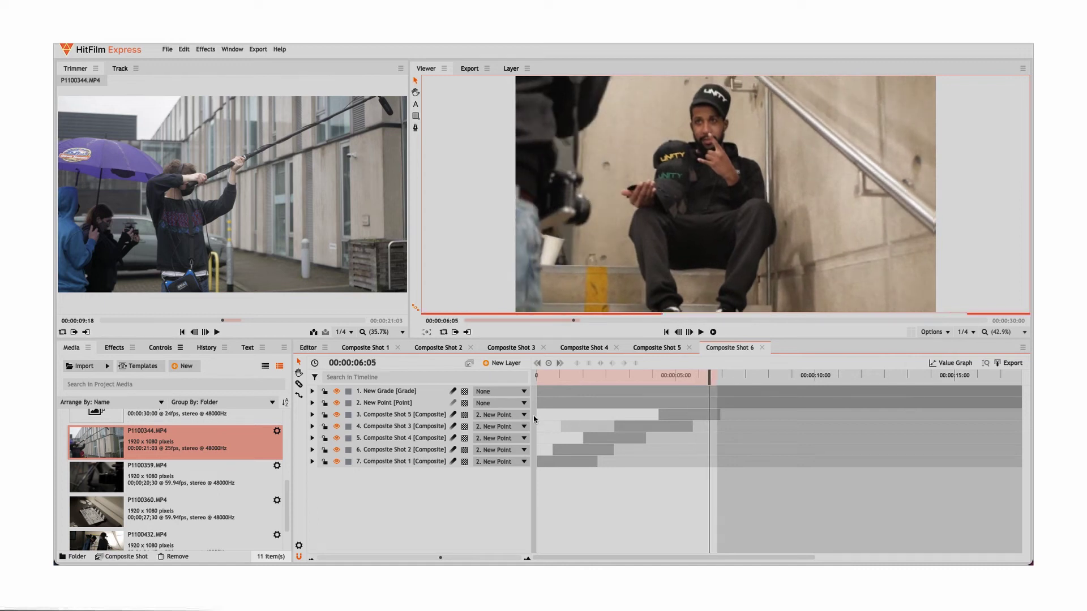
click(400, 417)
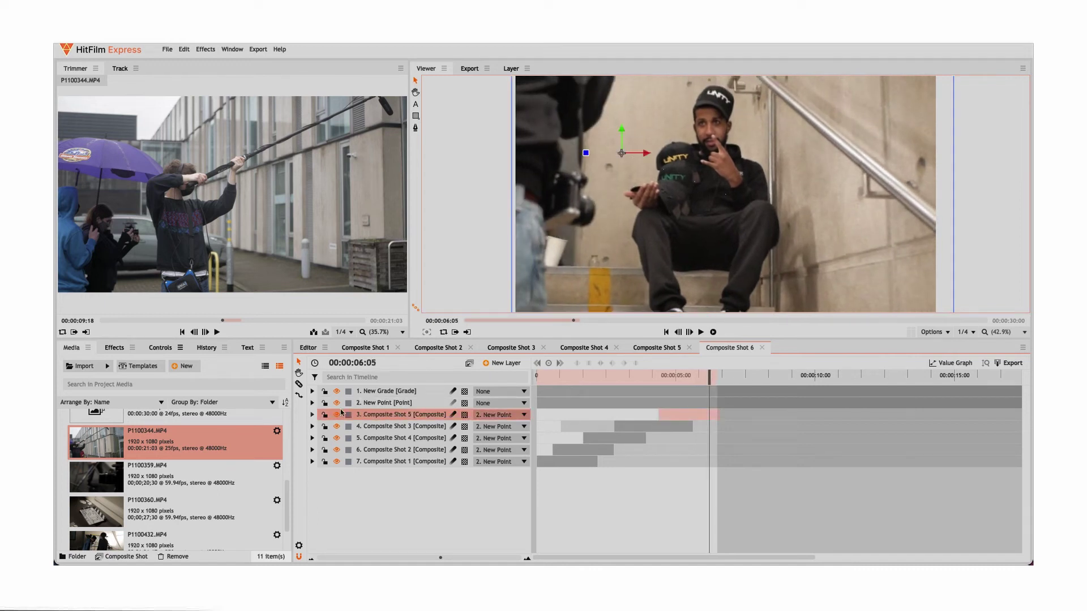
click(312, 416)
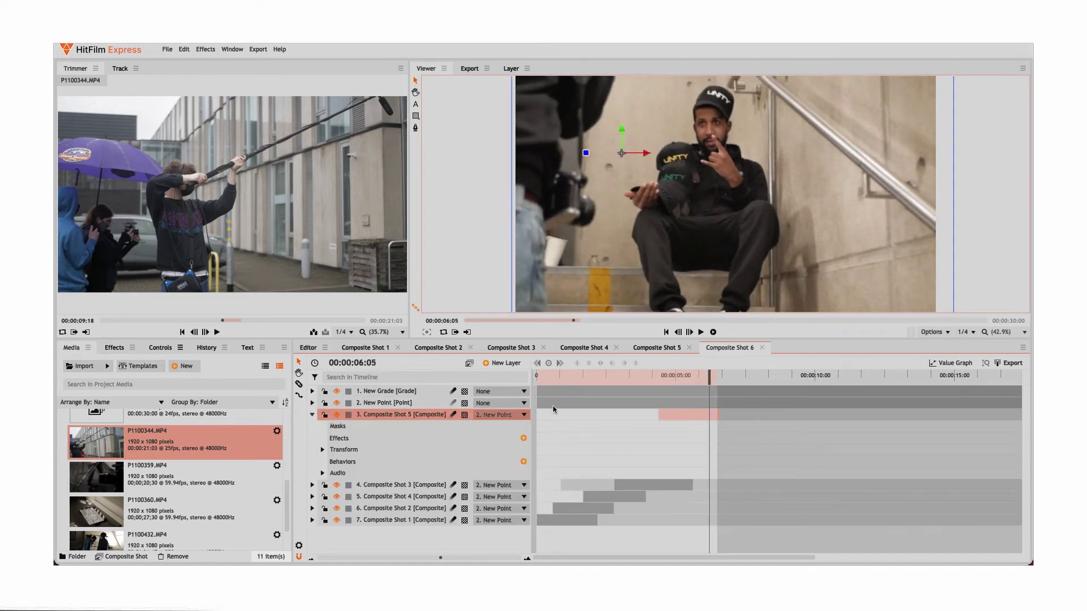
click(311, 415)
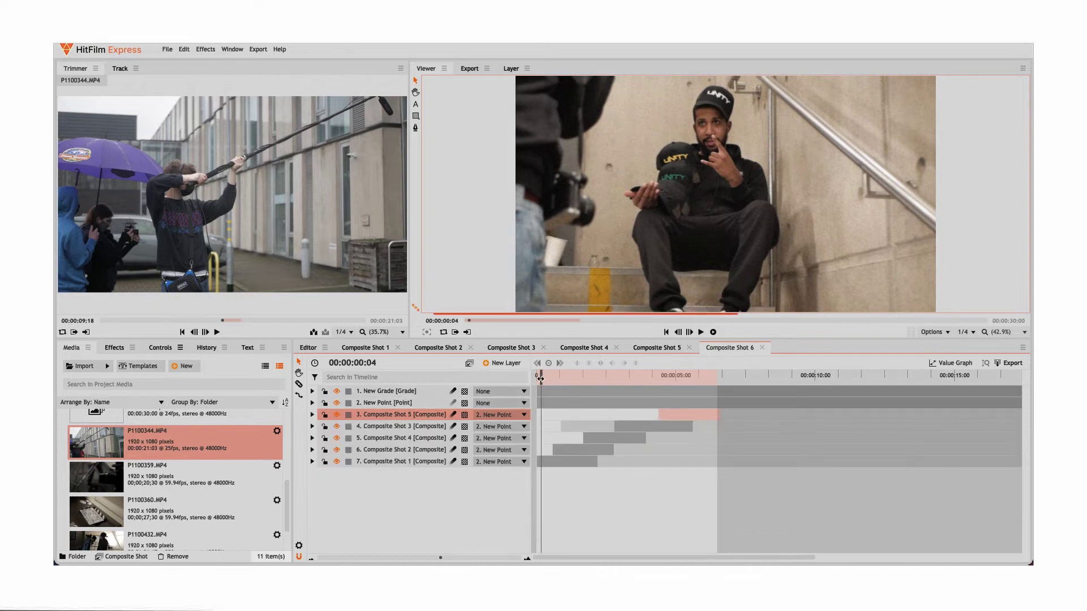
click(532, 378)
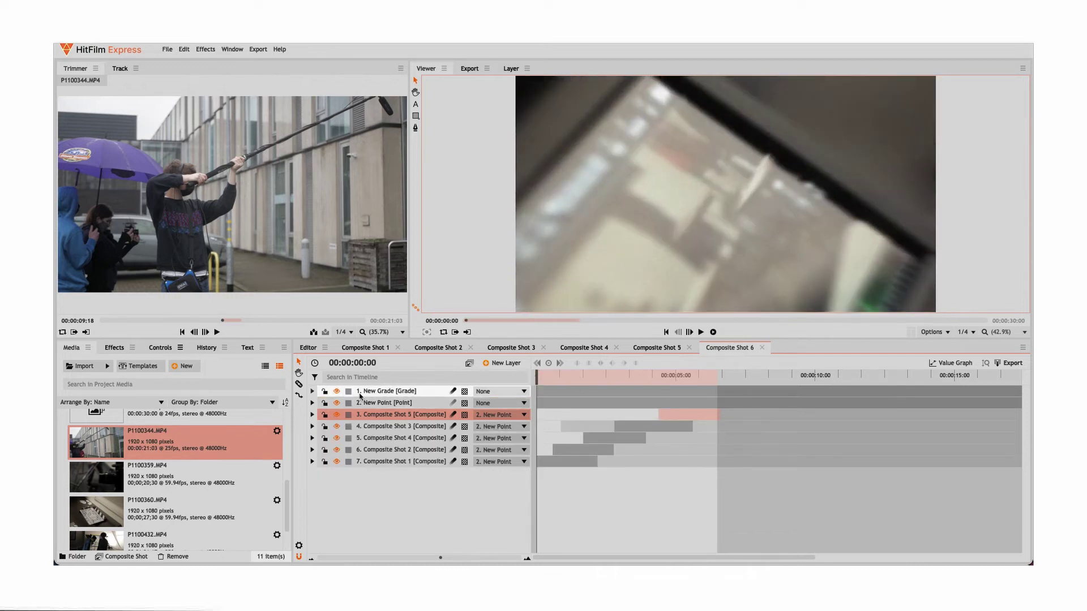
- Toggle the New Grade layer off and on to compare the image, and rename it as Effects Layer
click(337, 391)
click(337, 392)
click(386, 391)
right_click(387, 390)
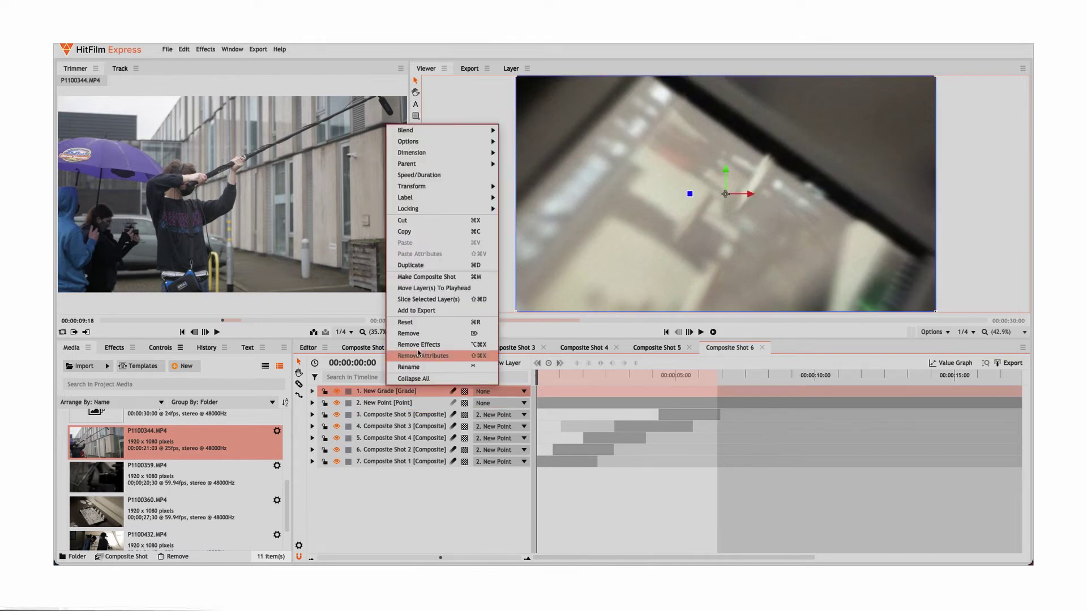
click(416, 367)
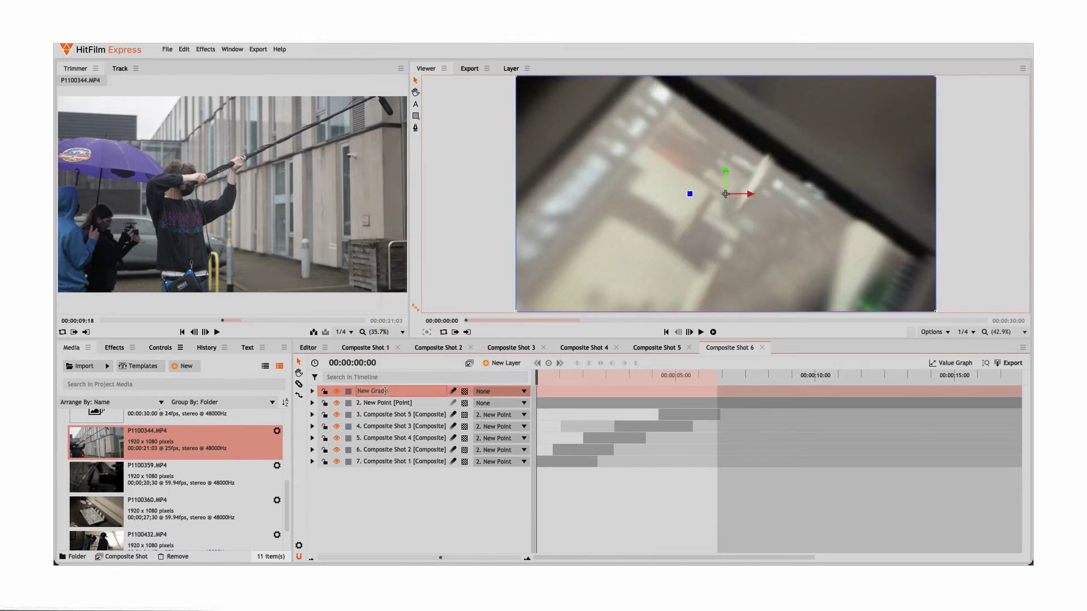
text(Effects Layer)
- Set the label colour of Composite Shot 6's New Point layer to Tomato
click(339, 402)
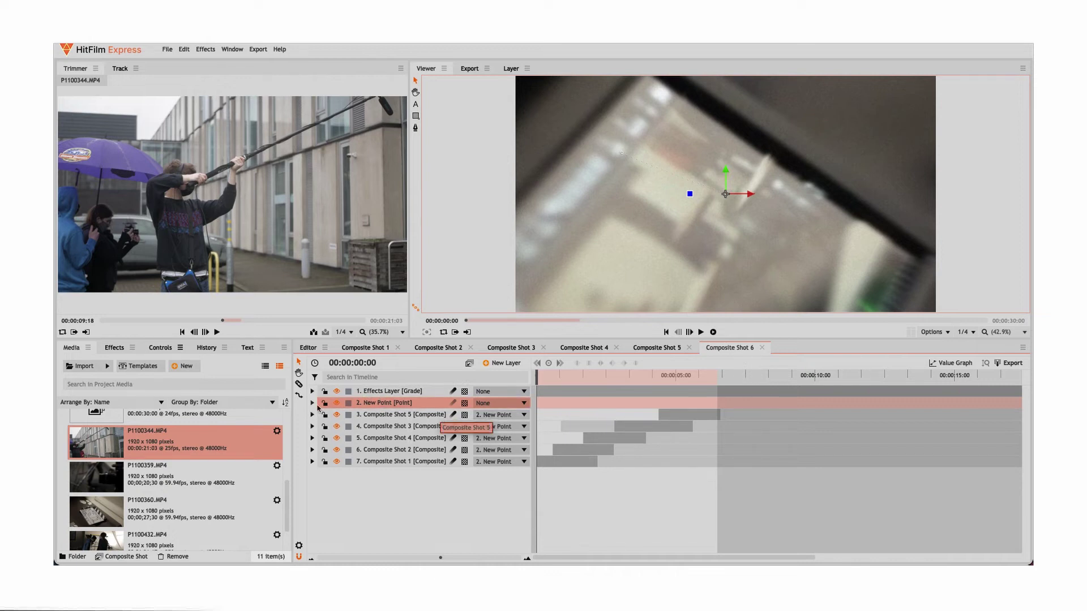
click(348, 426)
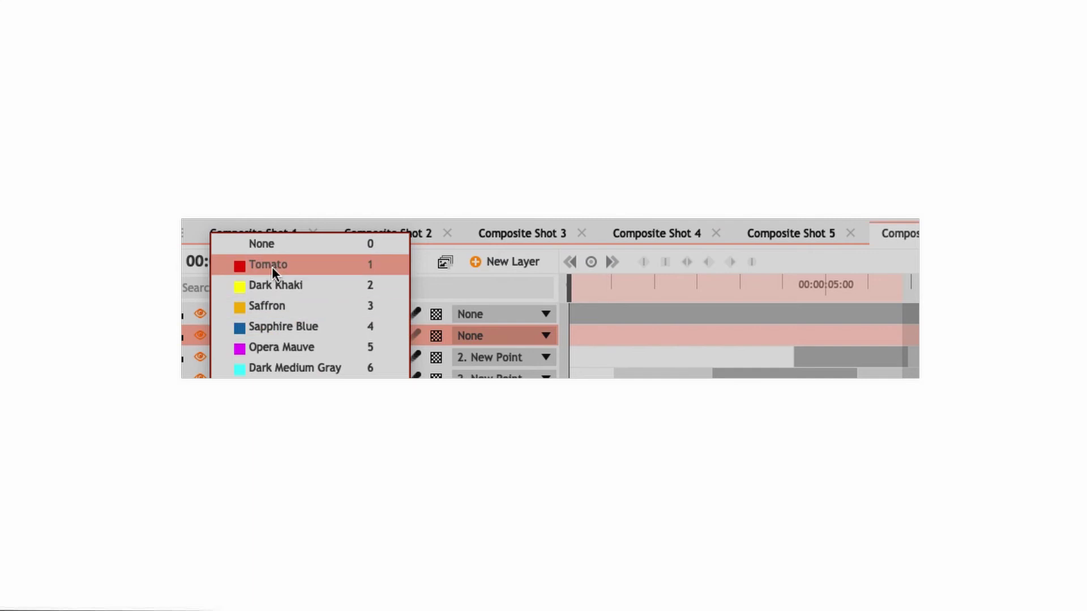
click(375, 365)
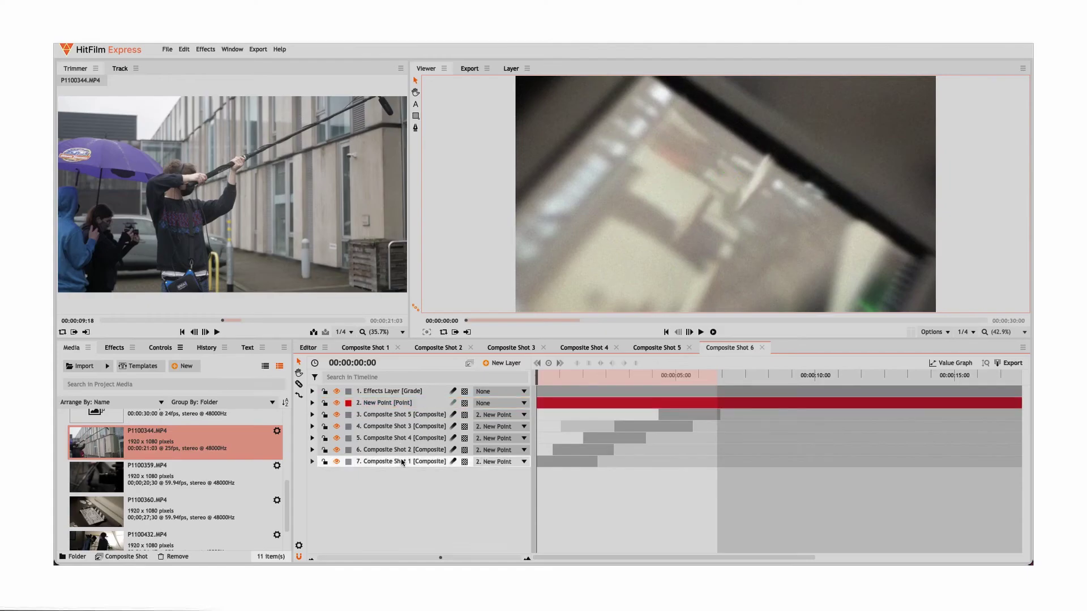
click(316, 357)
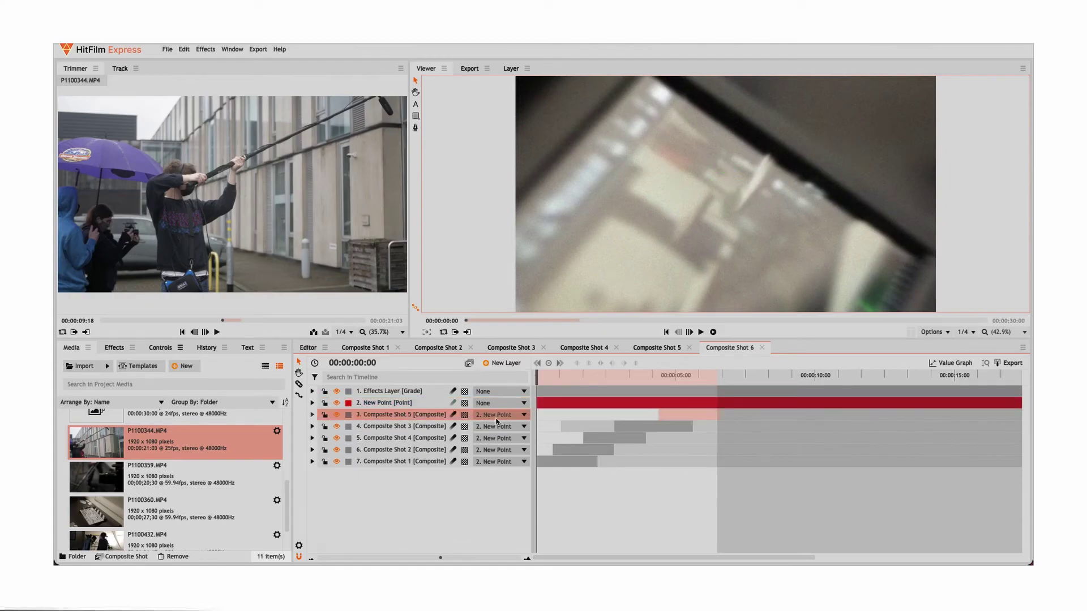
- Rename the New Point layer as New Point/Null point
click(398, 403)
right_click(398, 403)
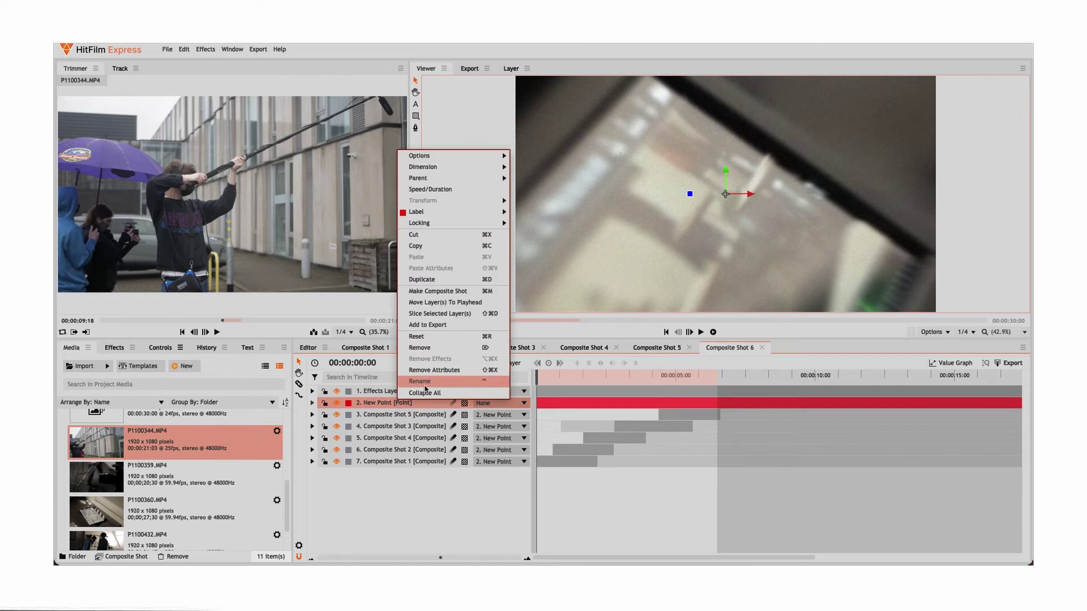
click(411, 389)
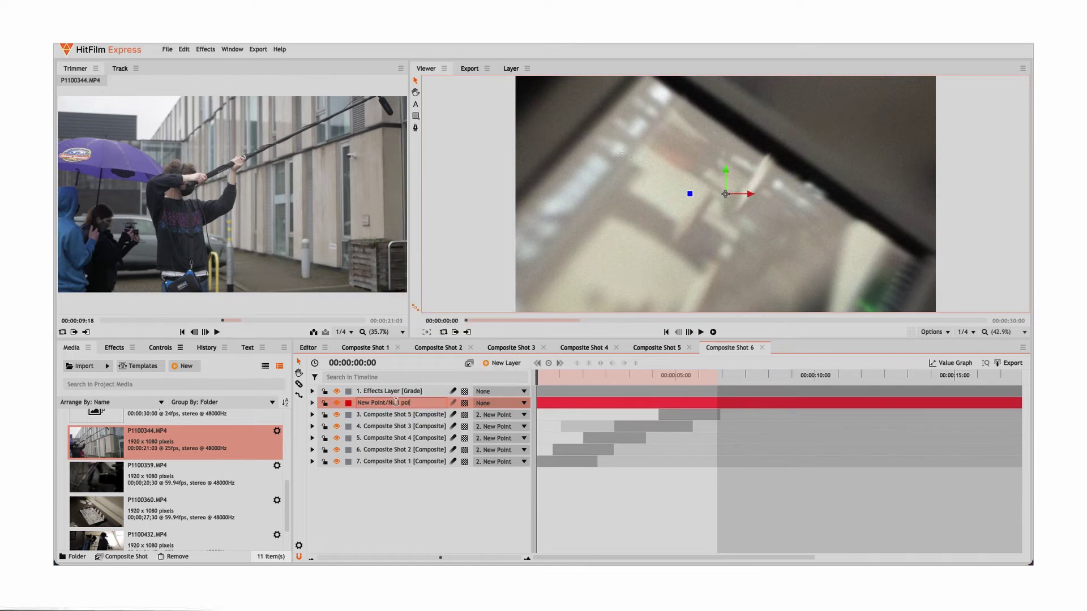
key(Return)
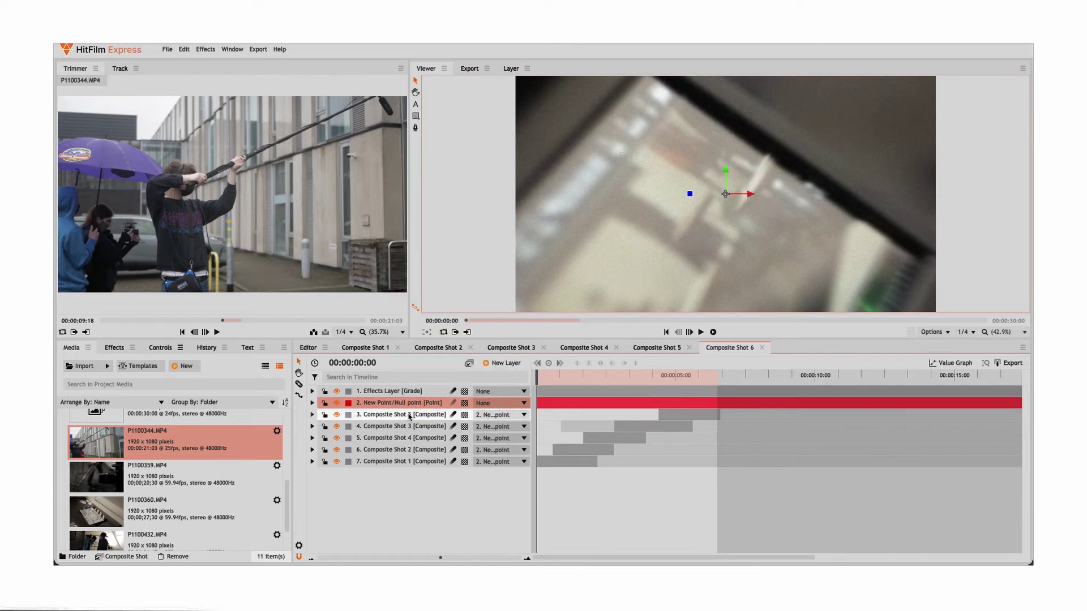
- Examine the transition between the Composite Shot 1 and 2 layers by scrubbing with Composite Shot 2 hidden and shown
click(379, 462)
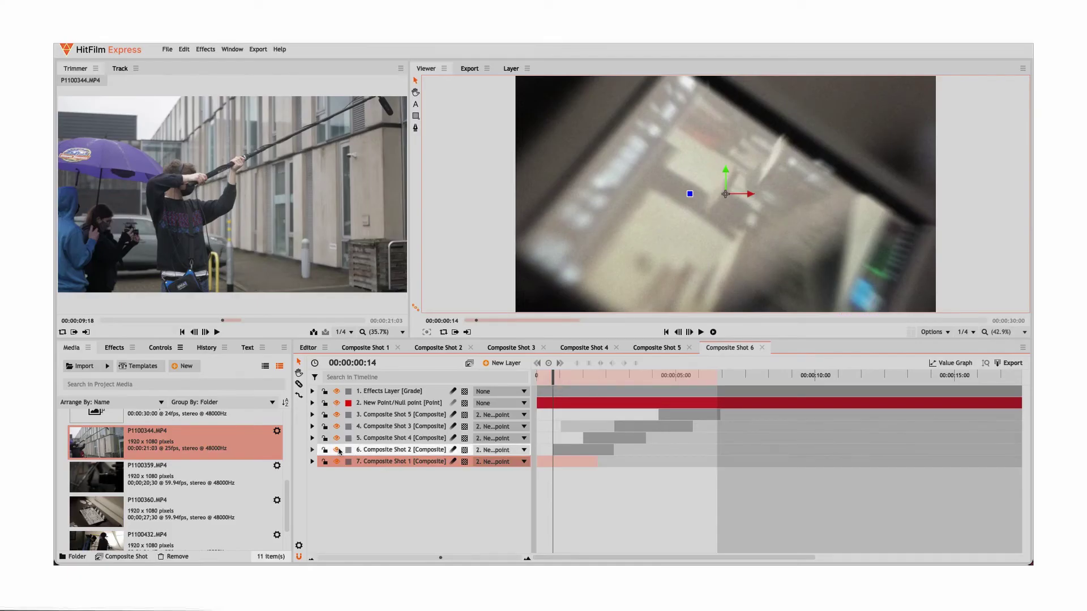
click(336, 450)
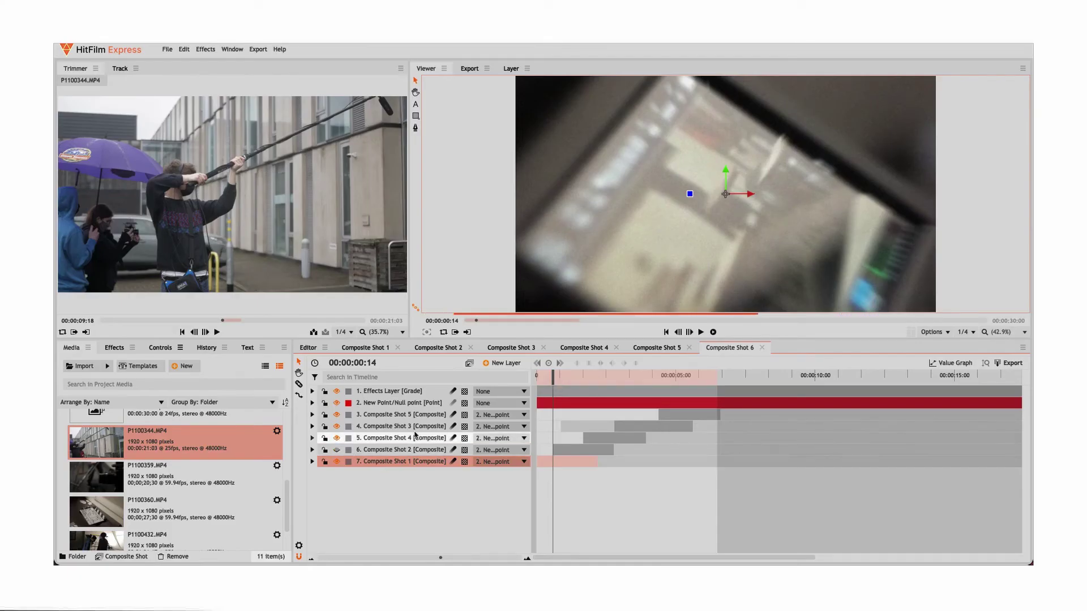
drag(552, 376, 575, 378)
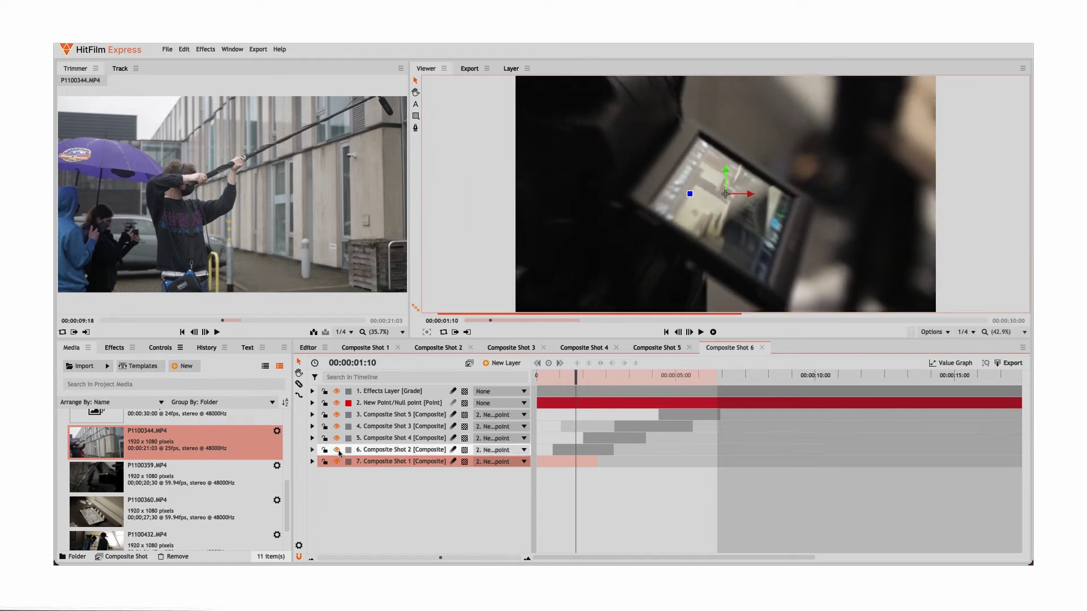
click(336, 450)
click(560, 377)
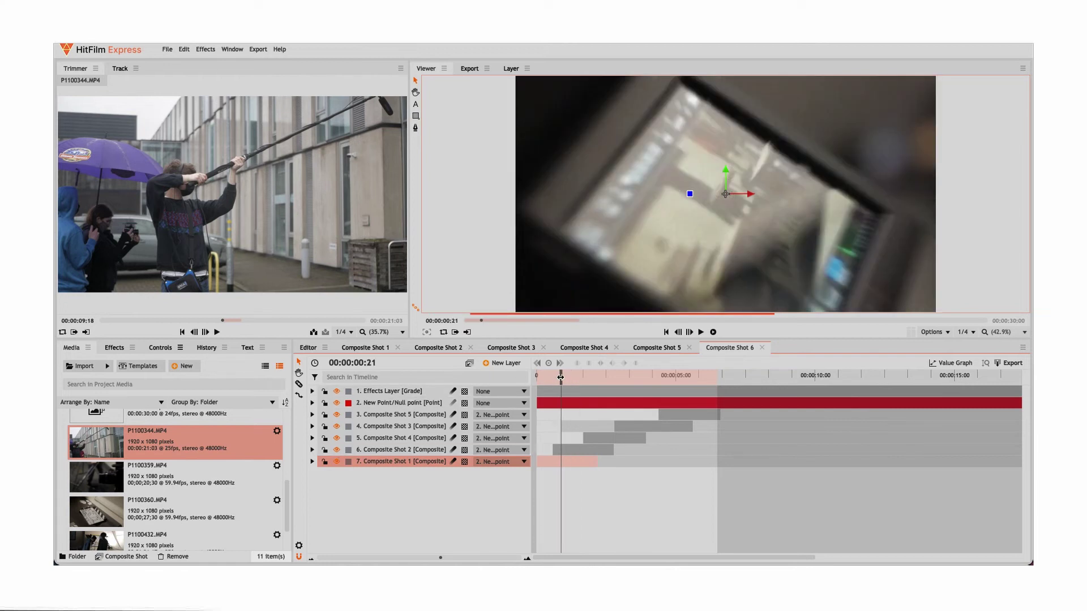
drag(561, 377, 610, 385)
- Examine the transition between the Composite Shot 4 and 3 layers with the Effects Layer off, hiding and showing Composite Shot 3
click(336, 439)
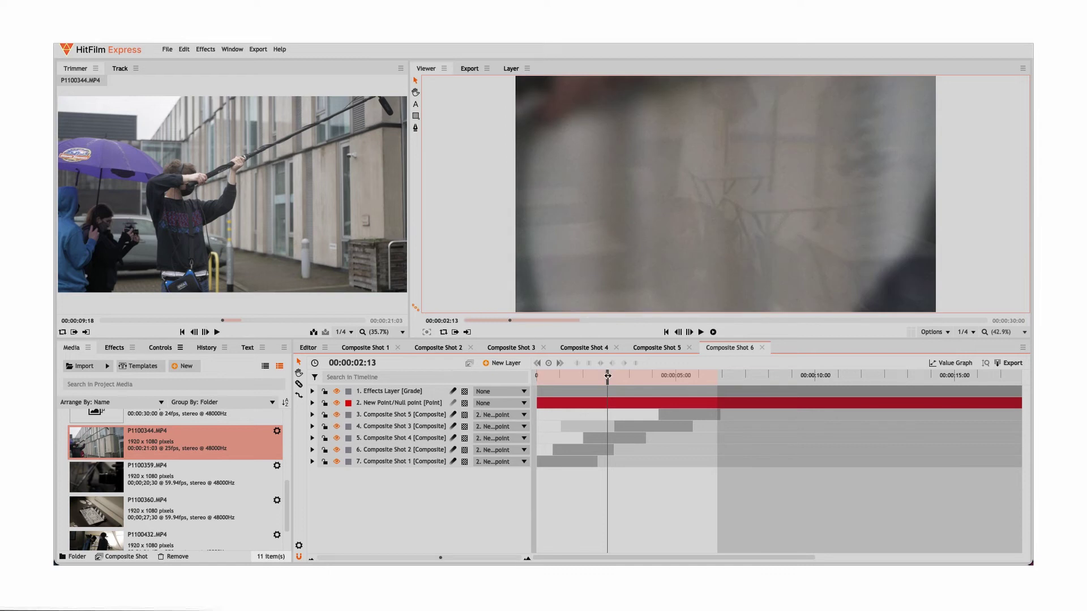
drag(607, 375, 638, 375)
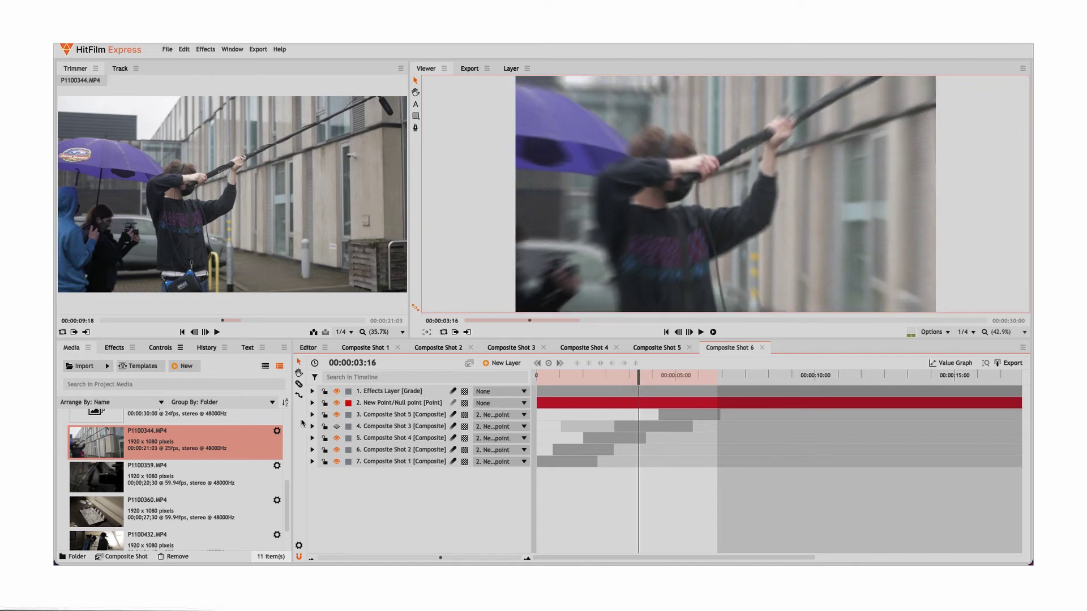
click(336, 391)
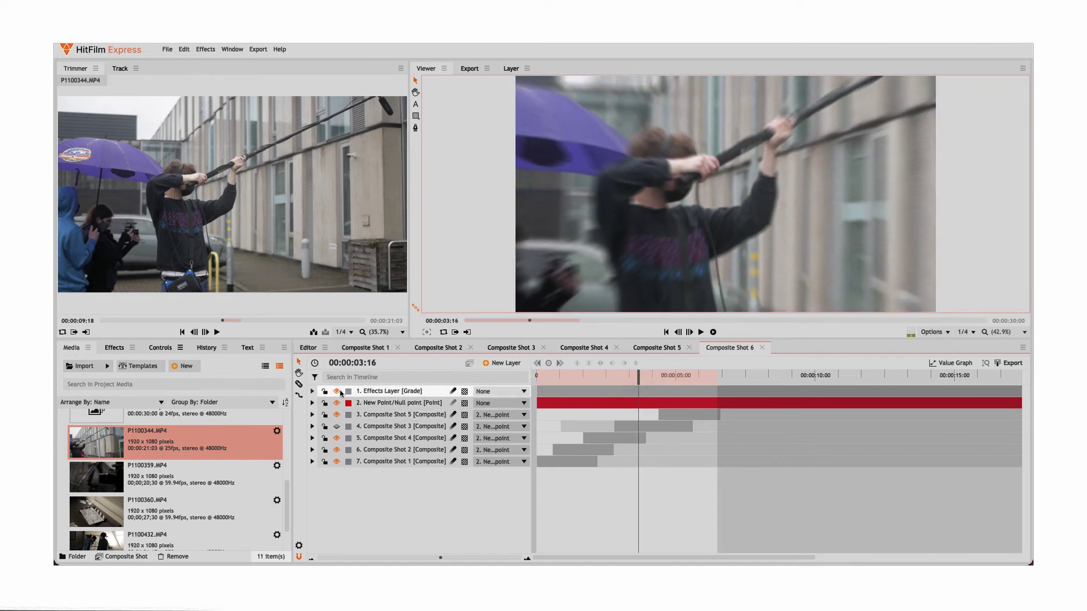
click(337, 427)
click(337, 427)
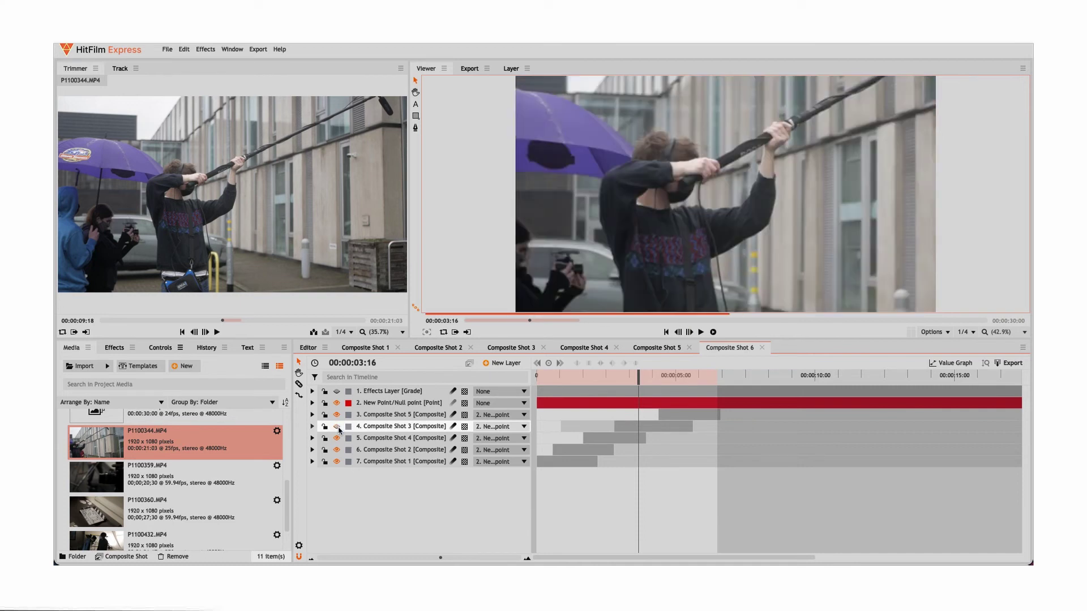
click(337, 427)
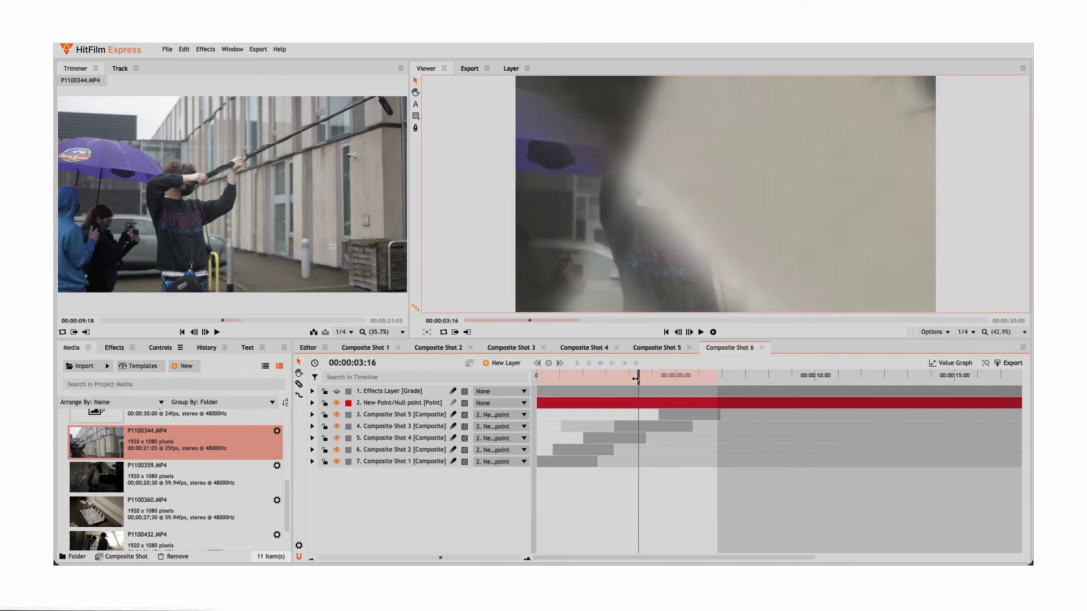
- Review the transition from Composite Shot 3 to Composite Shot 5, re-enable the Effects Layer, and scrub back through the earlier transitions
drag(635, 379, 682, 383)
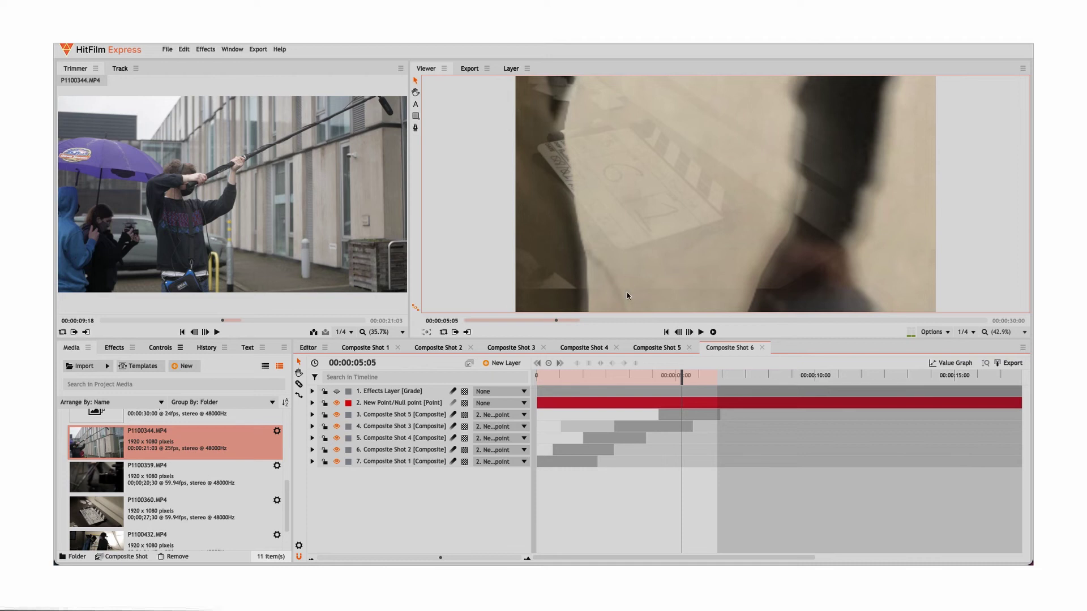
click(337, 392)
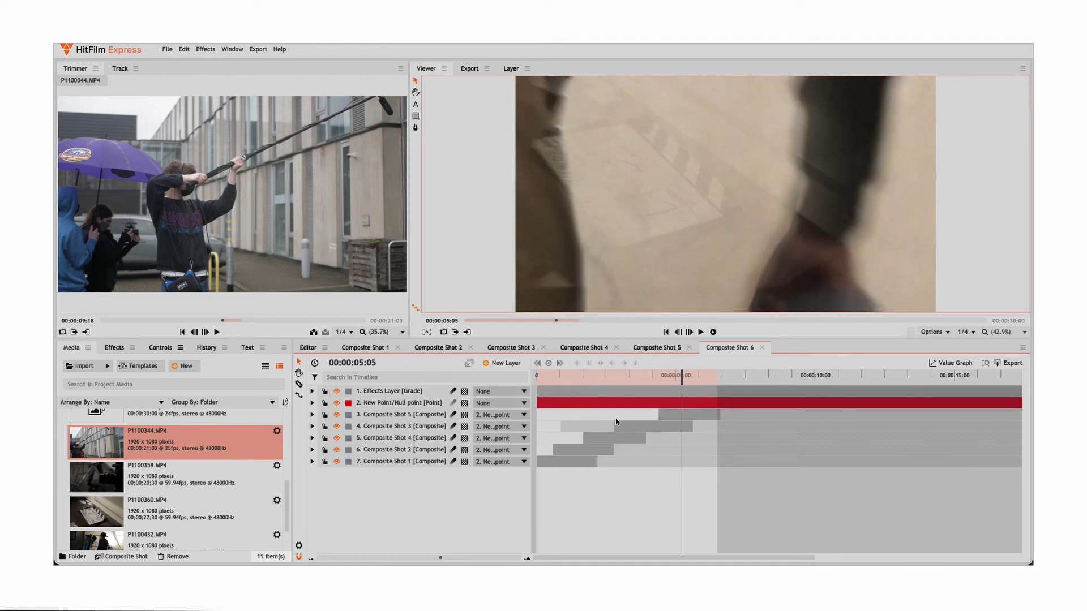
drag(680, 381, 629, 383)
click(336, 392)
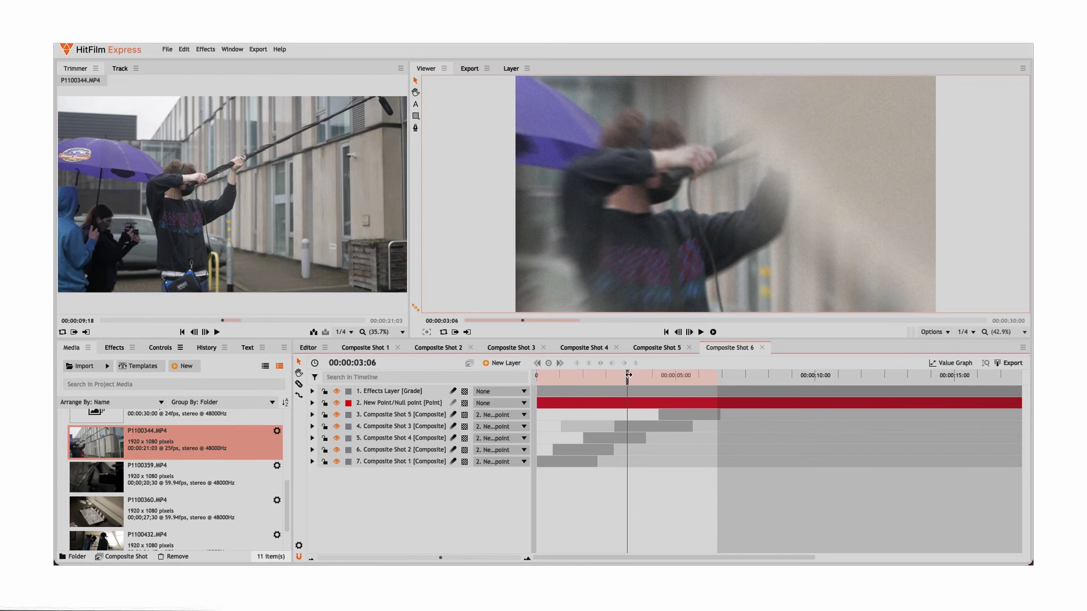
drag(628, 374, 570, 385)
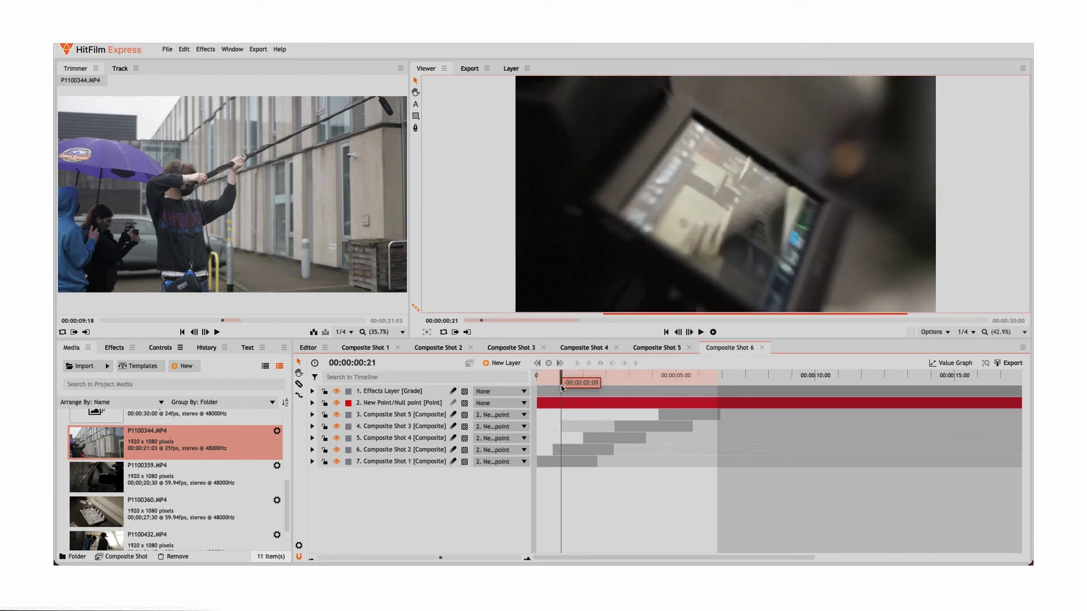
- Compare the Effects Layer's Zoom Blur, Grain, Hue Shift and Shake effects off and on, and scrub through the transitions with them enabled
click(312, 391)
click(343, 449)
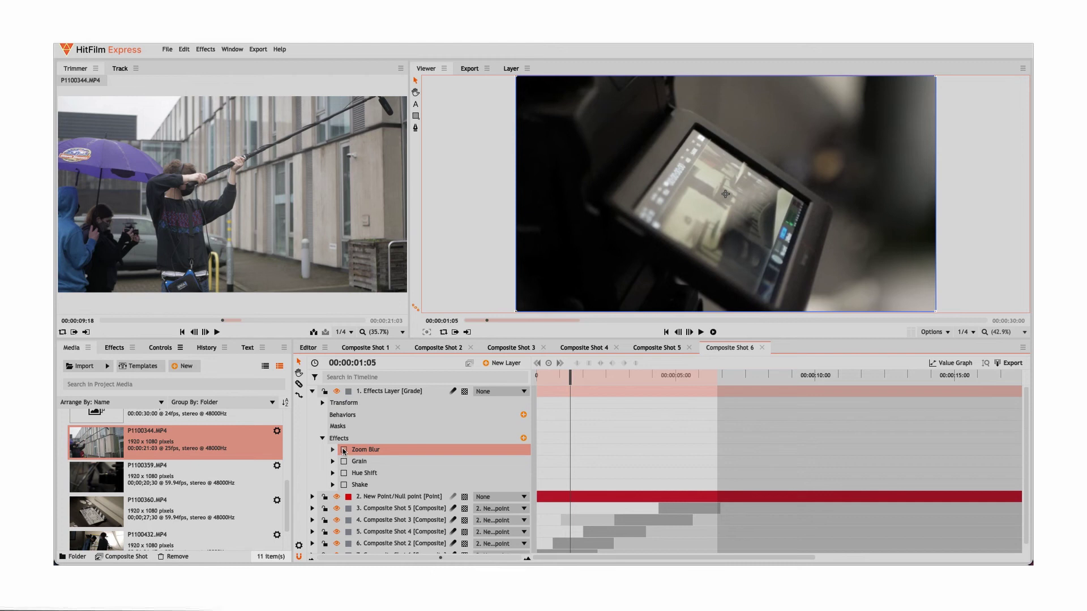
click(343, 450)
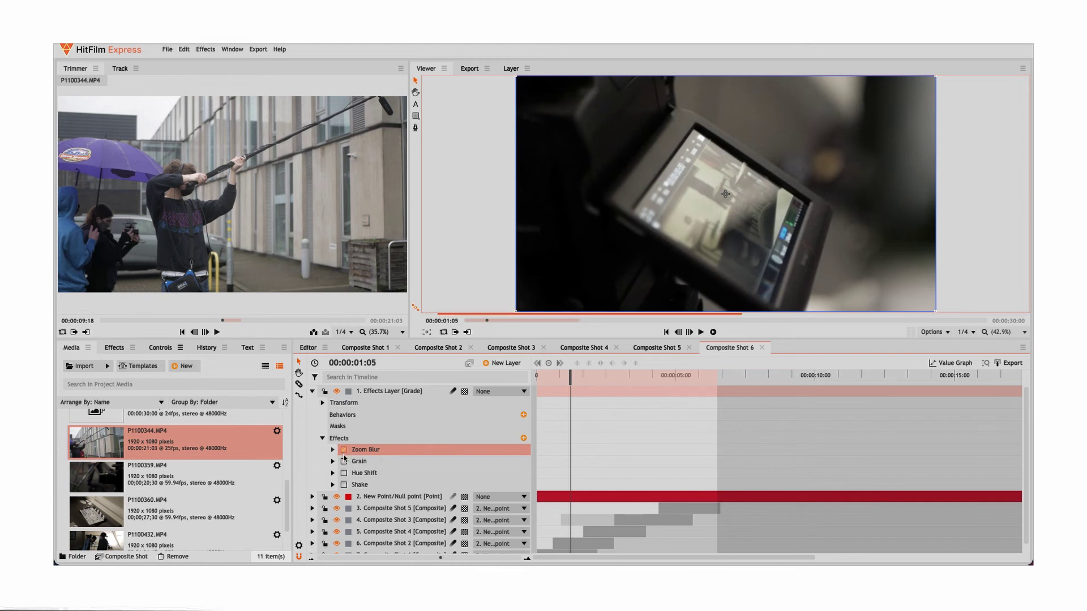
click(343, 473)
click(344, 484)
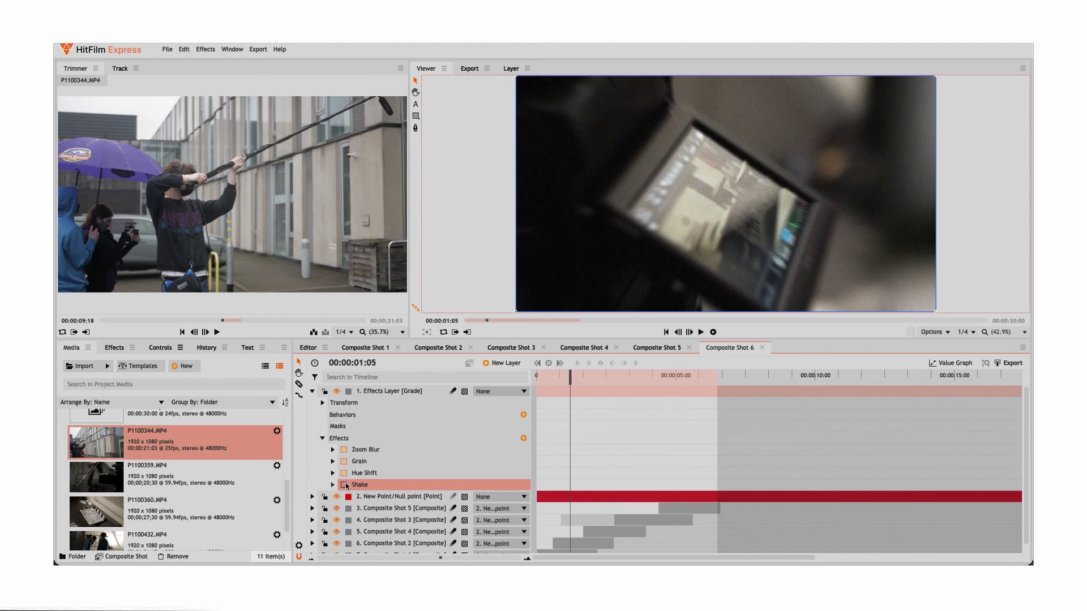
click(344, 485)
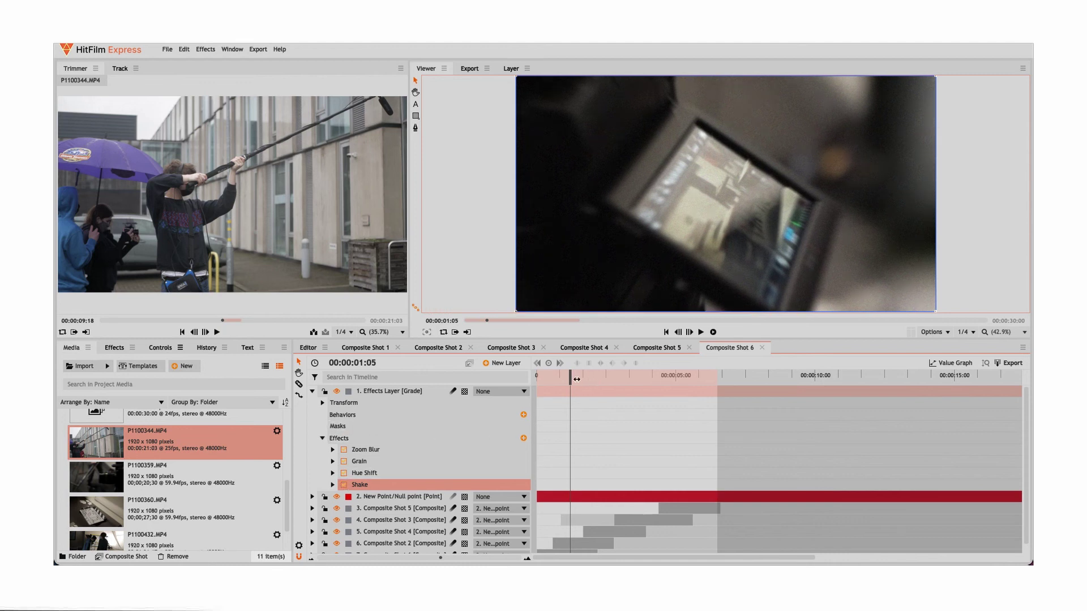
drag(576, 379, 693, 404)
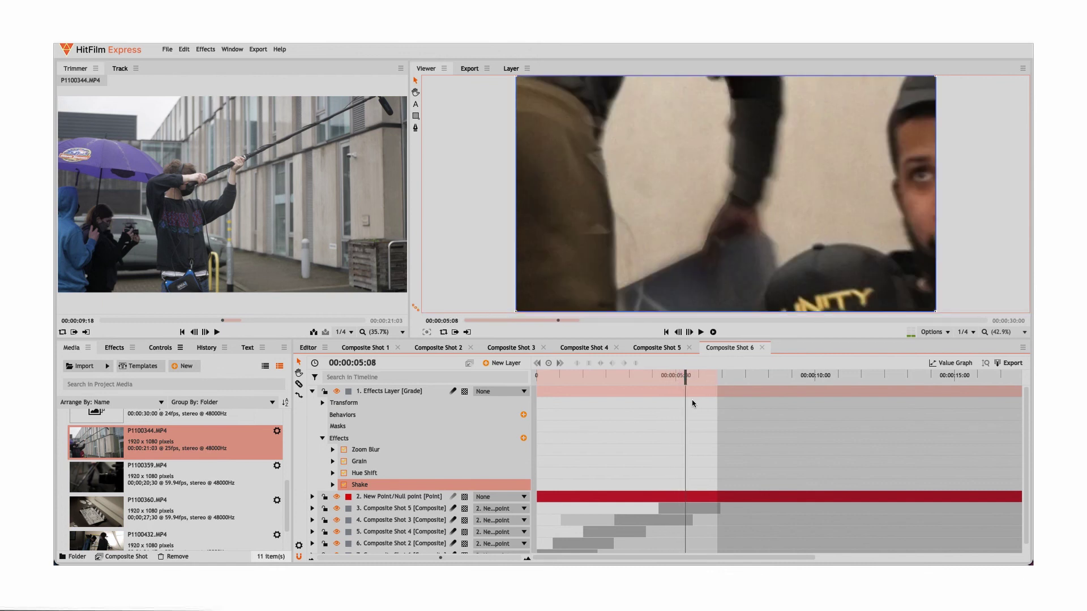
click(312, 391)
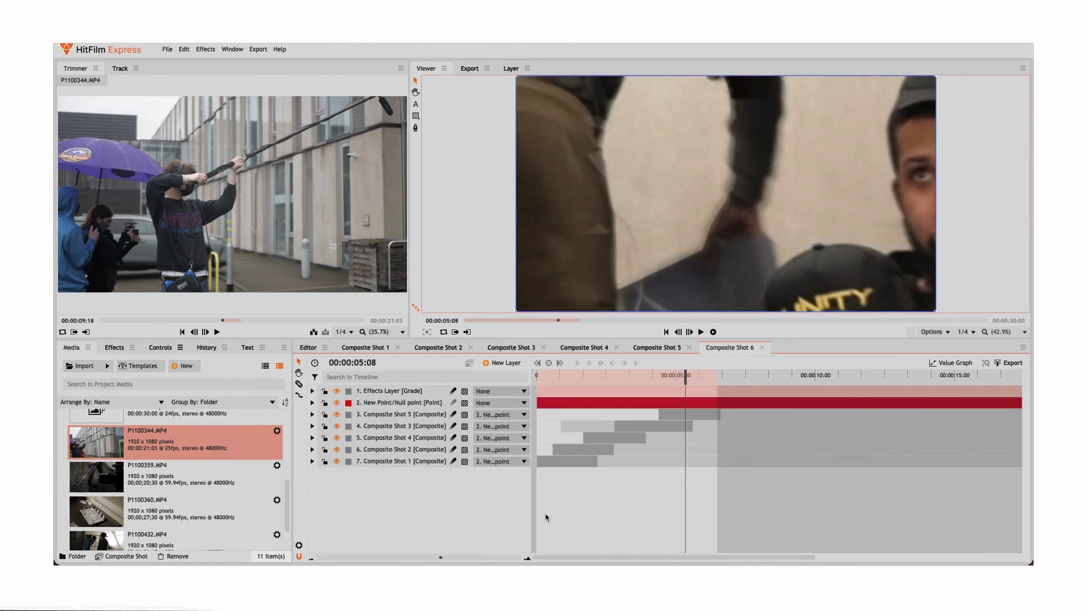